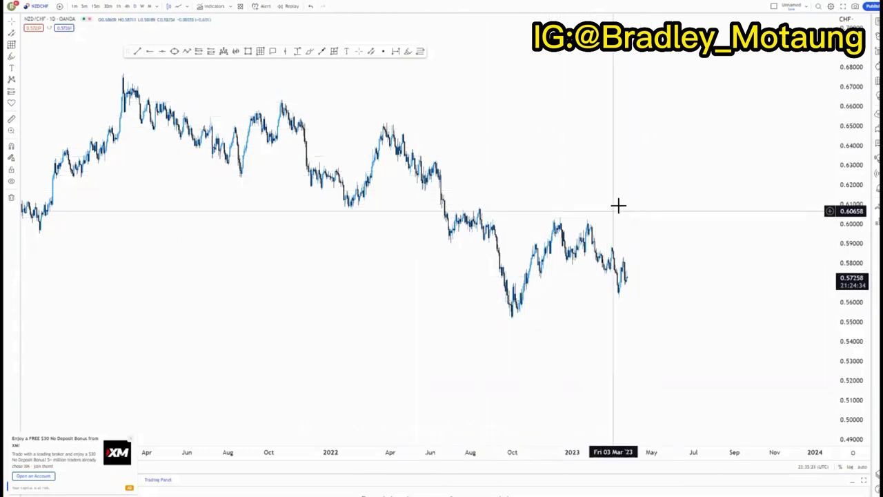
# Switch the NZD/CHF chart to the weekly timeframe and draw a horizontal ray from the tip of the March 2020 low
pyautogui.moveTo(849, 249); pyautogui.dragTo(849, 207)
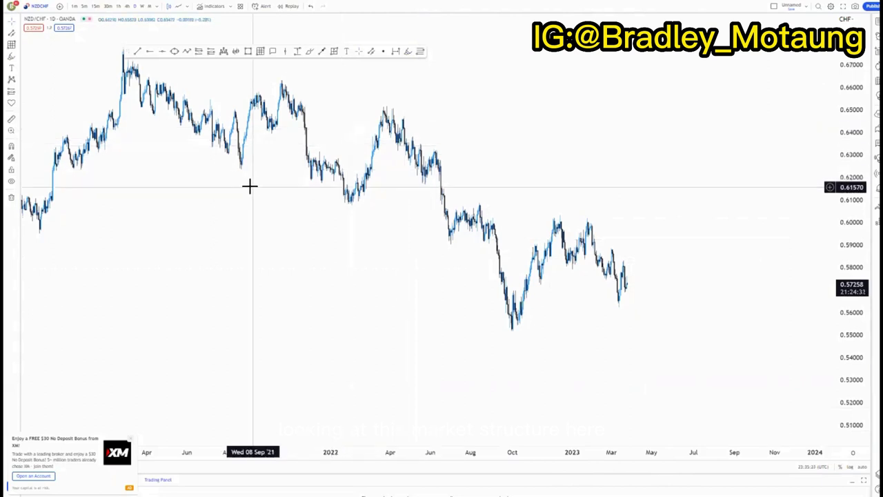
pyautogui.moveTo(249, 186); pyautogui.dragTo(514, 246)
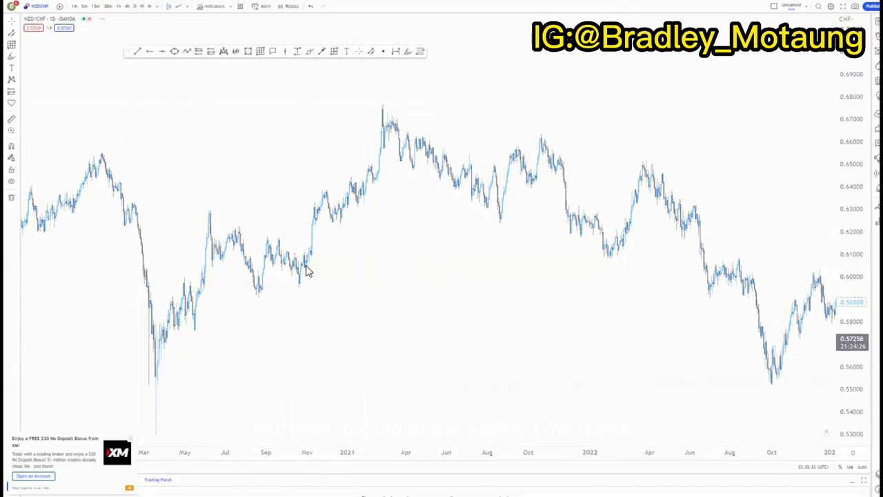
pyautogui.moveTo(858, 125); pyautogui.dragTo(854, 299)
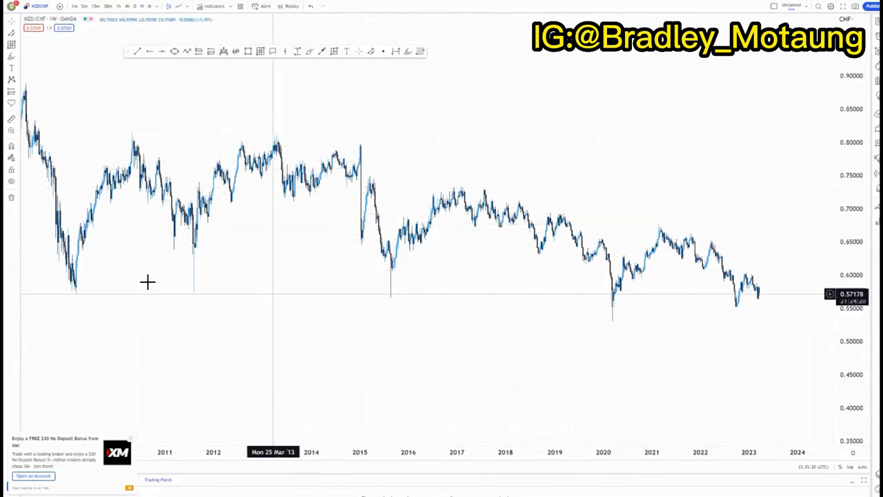
pyautogui.moveTo(154, 282); pyautogui.dragTo(235, 290)
pyautogui.hscroll(-5, 166, 214)
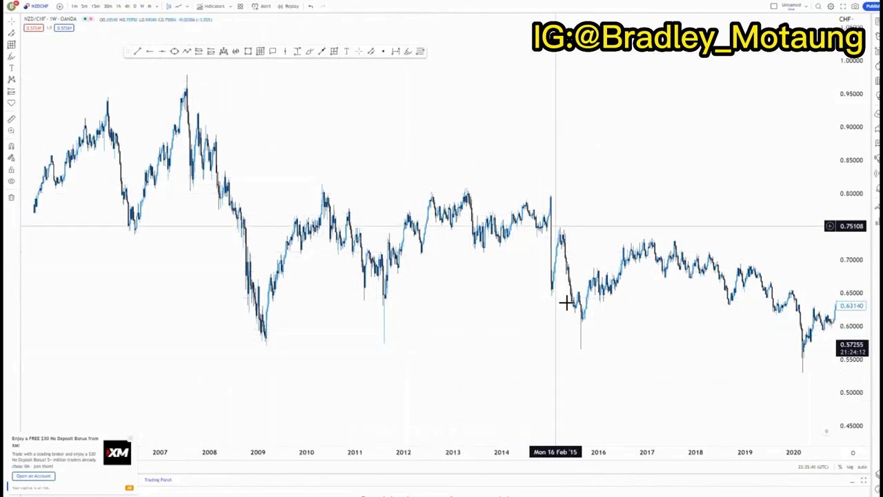
pyautogui.moveTo(572, 365); pyautogui.dragTo(309, 335)
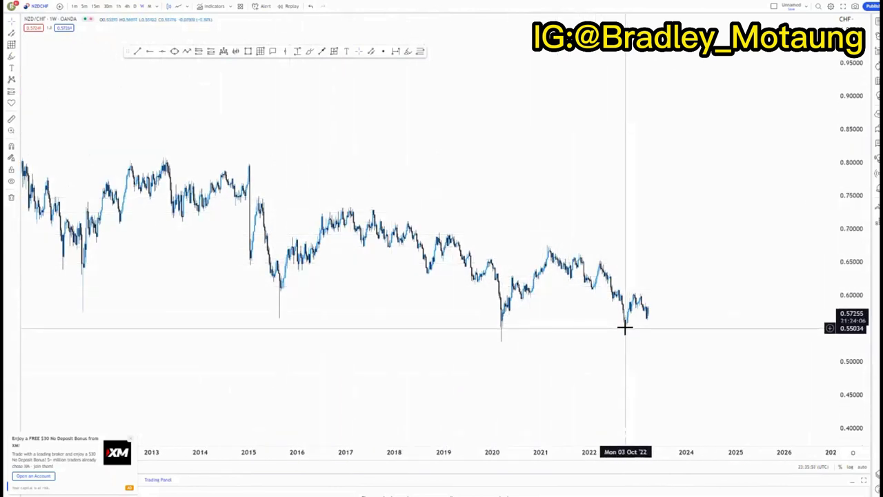
pyautogui.scroll(2, 483, 344)
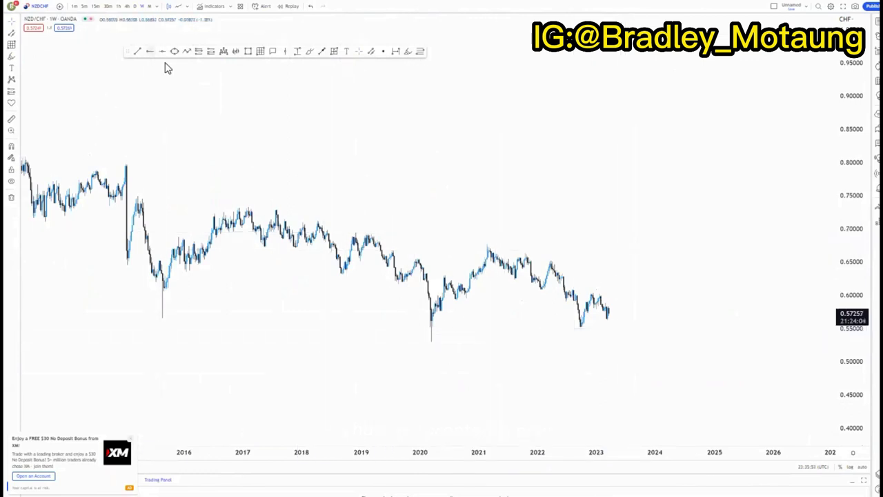
pyautogui.click(430, 341)
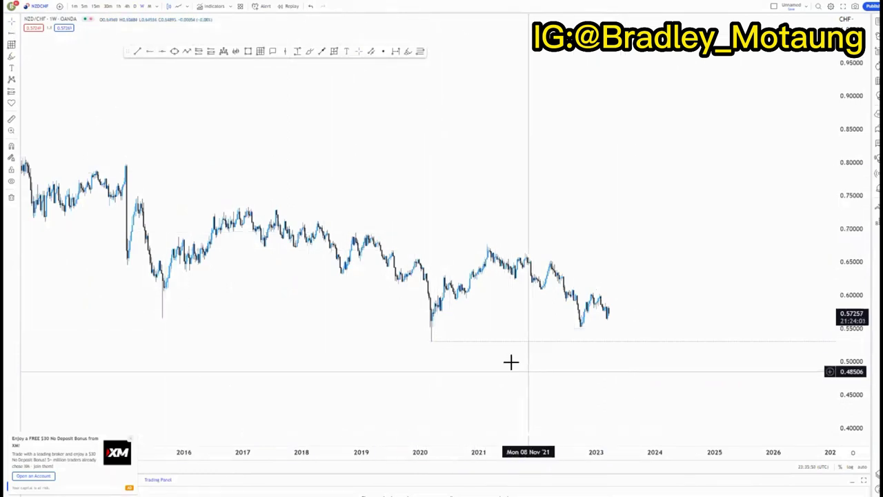
# Circle the wick of the March 2020 low with the brush, and delete the circle
pyautogui.moveTo(513, 365); pyautogui.dragTo(464, 351)
pyautogui.moveTo(836, 388); pyautogui.dragTo(825, 303)
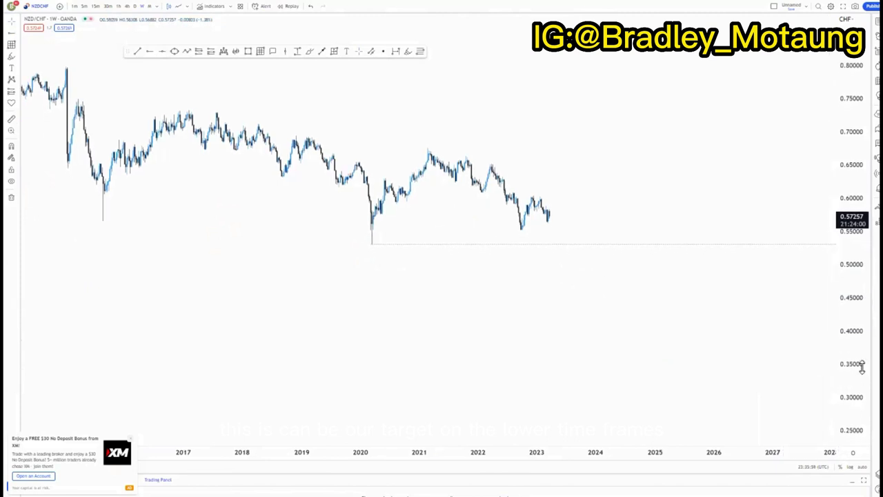
pyautogui.moveTo(860, 367); pyautogui.dragTo(853, 238)
pyautogui.moveTo(654, 318); pyautogui.dragTo(634, 388)
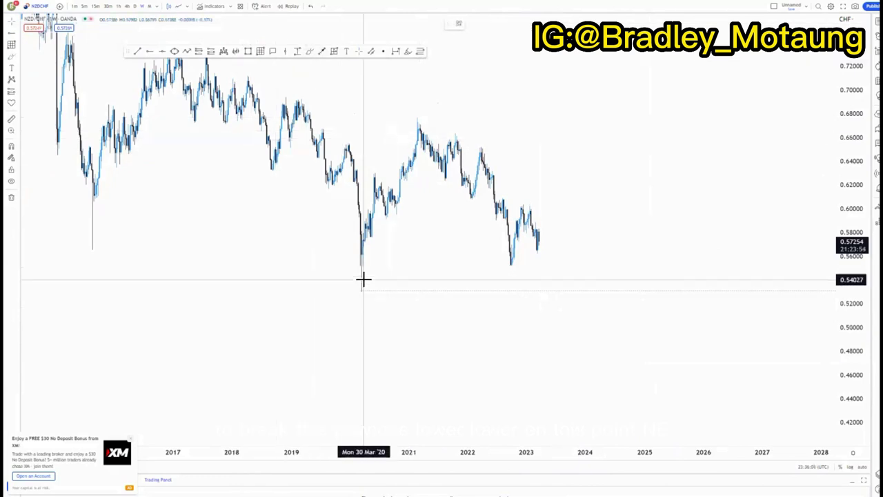
pyautogui.moveTo(363, 279)
pyautogui.mouseDown()
pyautogui.moveTo(365, 296)
pyautogui.moveTo(370, 283)
pyautogui.mouseUp()
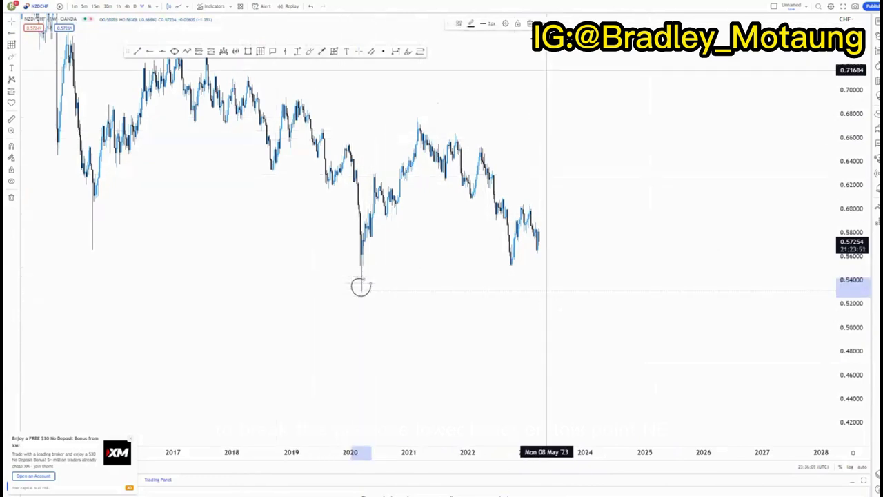
pyautogui.moveTo(373, 116); pyautogui.dragTo(362, 114)
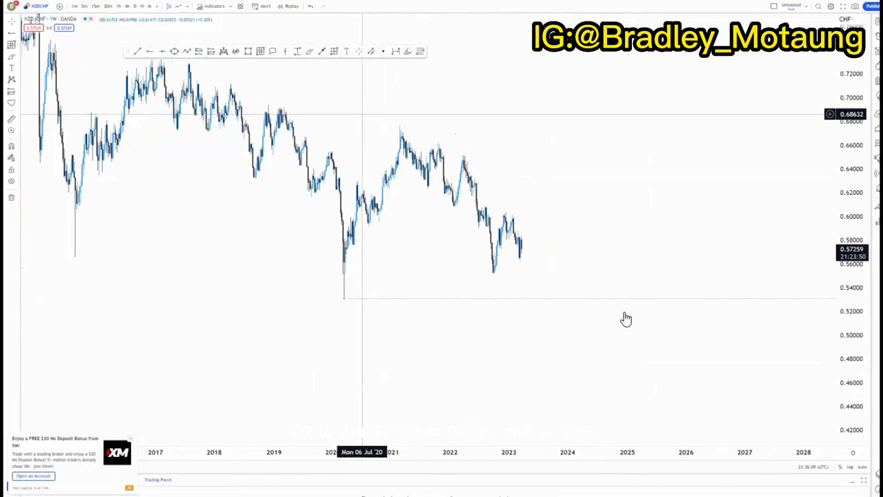
# Switch the NZD/CHF chart to the daily timeframe
pyautogui.moveTo(855, 408); pyautogui.dragTo(850, 261)
pyautogui.moveTo(467, 202); pyautogui.dragTo(653, 284)
pyautogui.moveTo(383, 316); pyautogui.dragTo(354, 274)
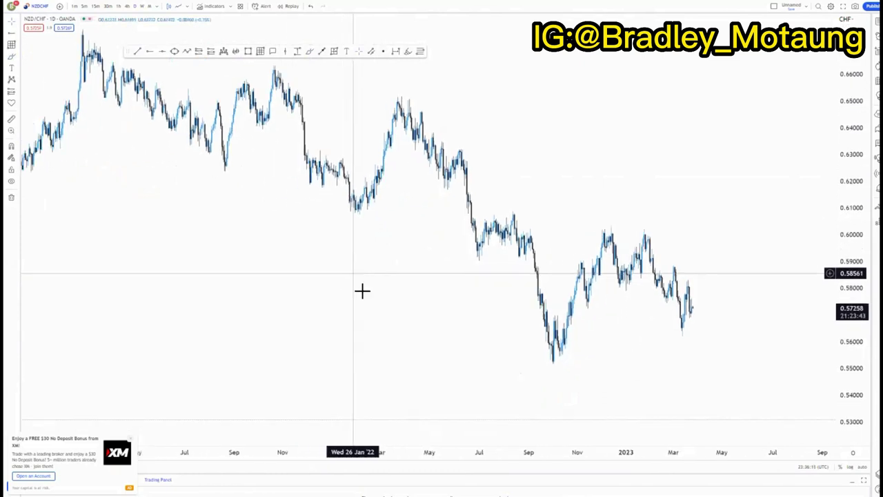
pyautogui.moveTo(852, 193); pyautogui.dragTo(851, 275)
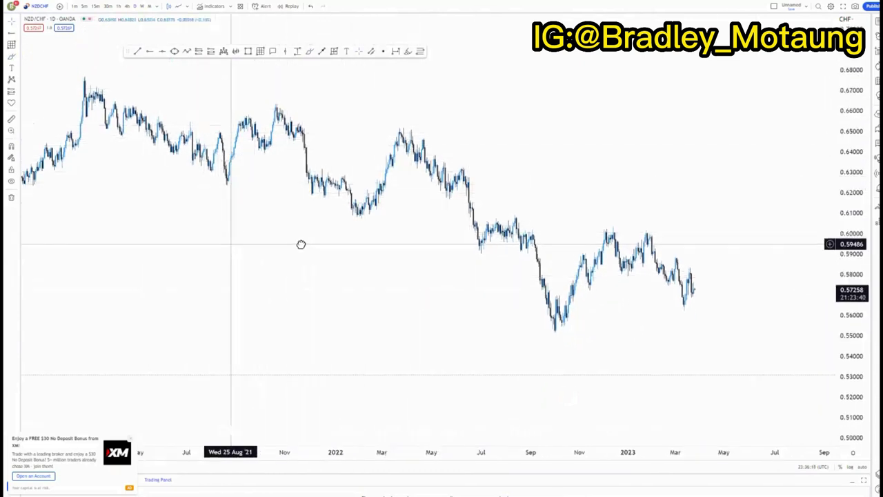
pyautogui.moveTo(301, 244); pyautogui.dragTo(474, 267)
pyautogui.moveTo(840, 318); pyautogui.dragTo(840, 287)
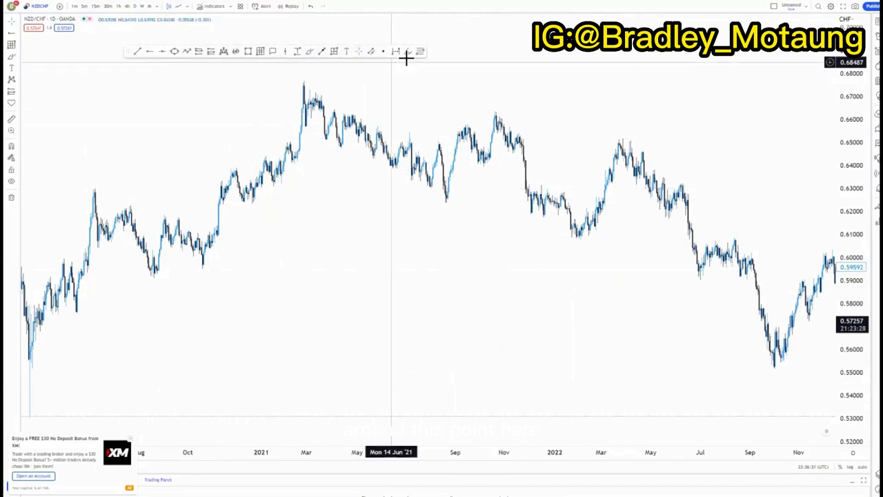
# Mark the October 2021 high and February 2022 low with red dots, and add a BoS line from the August 2021 low at 0.62413
pyautogui.click(494, 107)
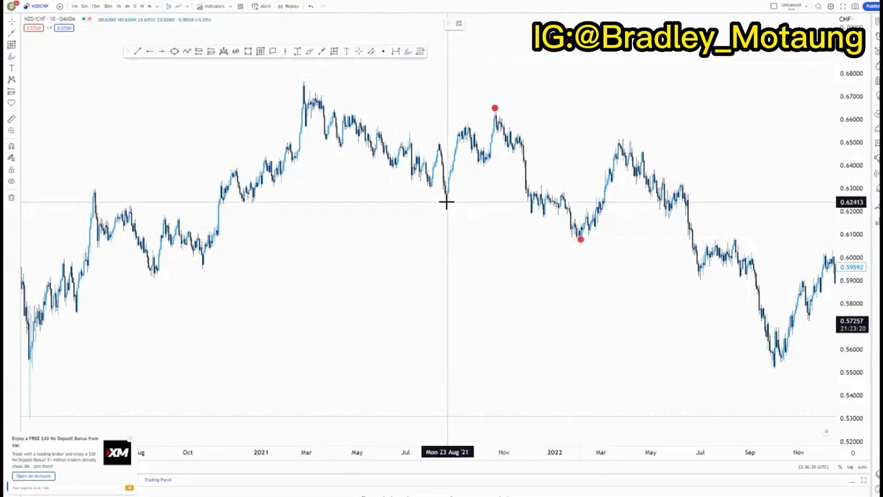
pyautogui.click(522, 201)
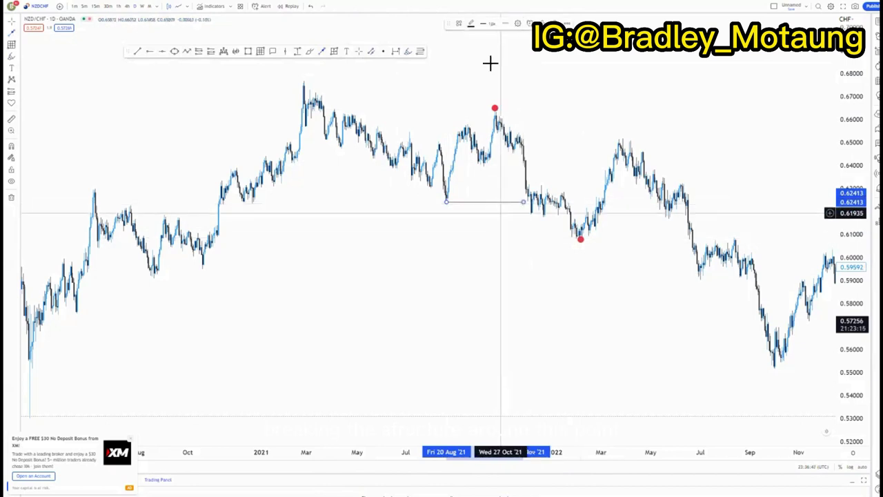
pyautogui.click(472, 72)
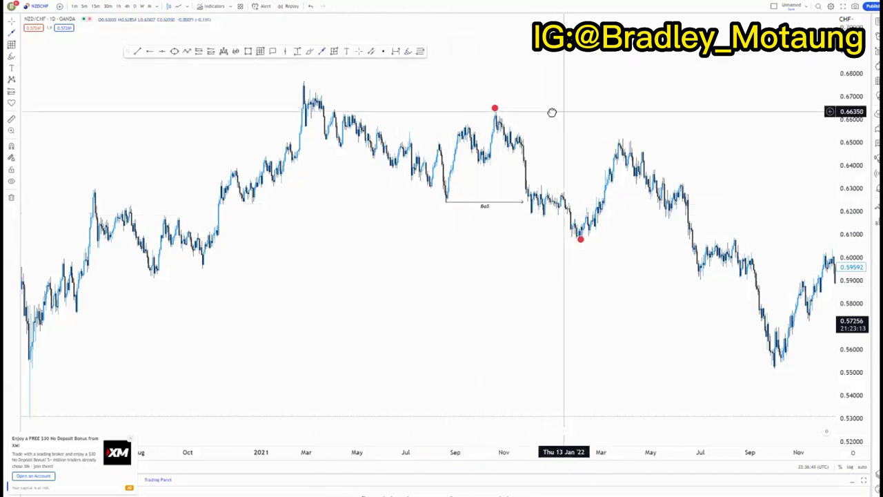
# Draw a zone box from the 18 November 2021 candles between about 0.65394 and 0.64944, extended over the spring 2022 highs
pyautogui.moveTo(552, 112); pyautogui.dragTo(437, 113)
pyautogui.moveTo(460, 187); pyautogui.dragTo(347, 170)
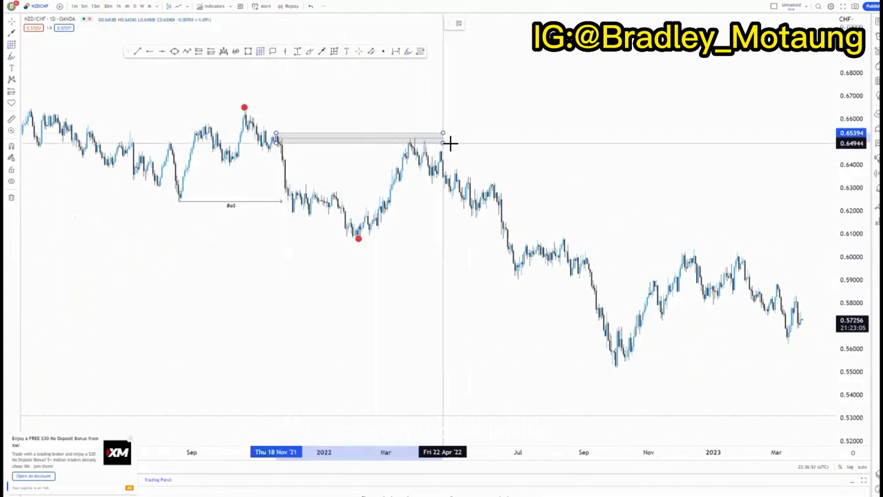
pyautogui.moveTo(450, 143); pyautogui.dragTo(452, 143)
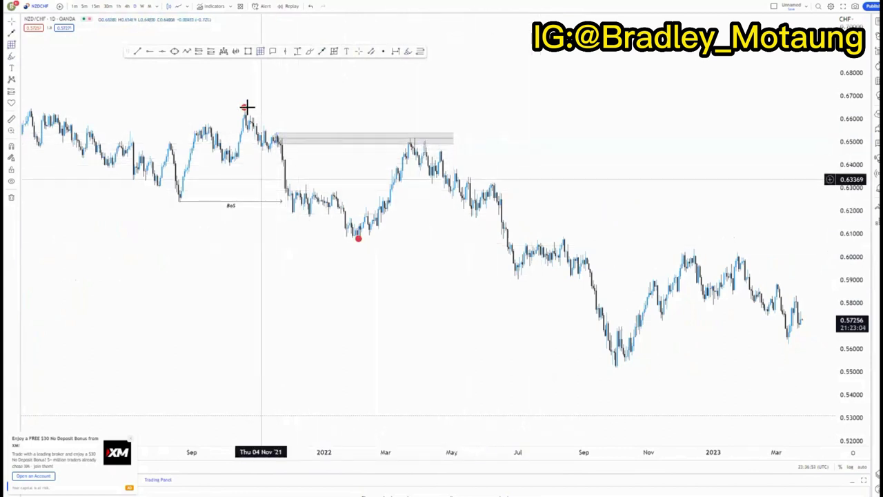
# Draw a retracement from the October 2021 high at 0.66378 down to the February 2022 low at 0.60754
pyautogui.click(270, 89)
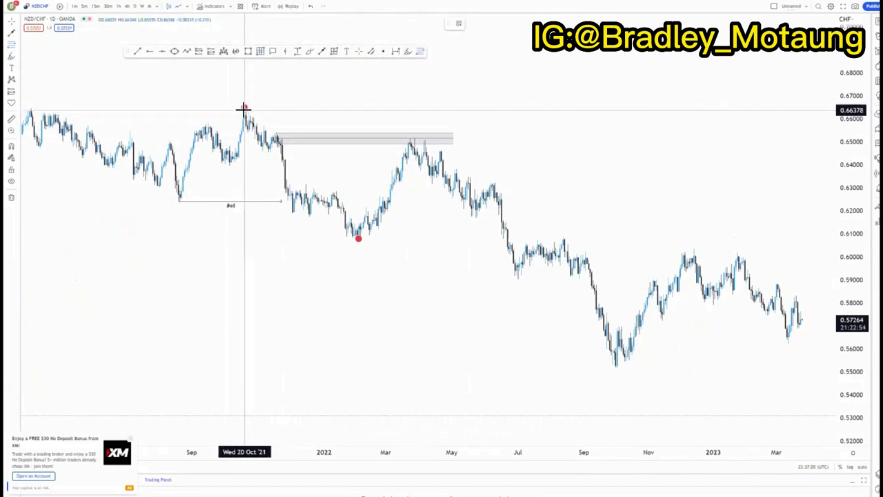
pyautogui.moveTo(244, 111); pyautogui.dragTo(397, 239)
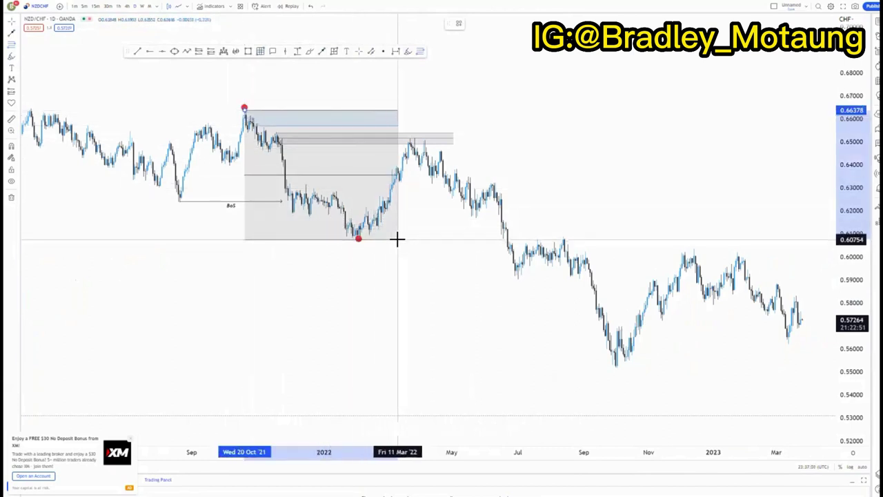
pyautogui.click(447, 259)
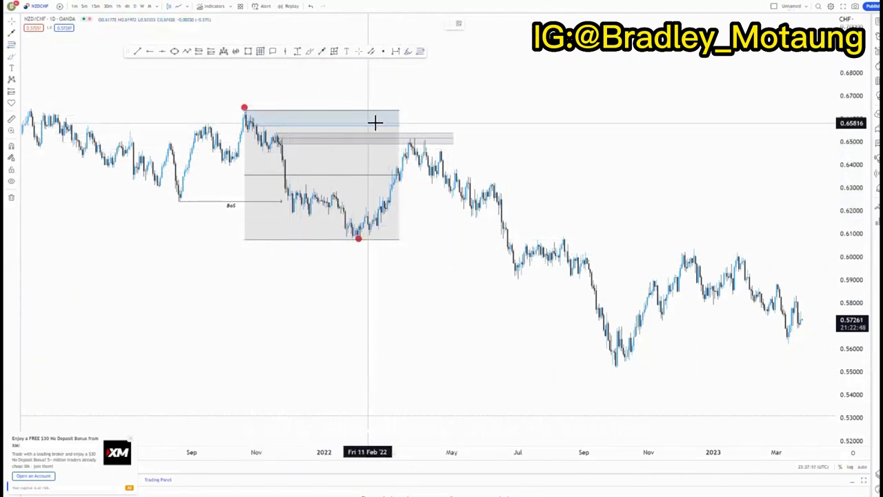
# Circle the grey zone within the upper half of the retracement with the brush, and delete the circle
pyautogui.moveTo(278, 136)
pyautogui.mouseDown()
pyautogui.moveTo(384, 140)
pyautogui.moveTo(366, 158)
pyautogui.moveTo(282, 145)
pyautogui.mouseUp()
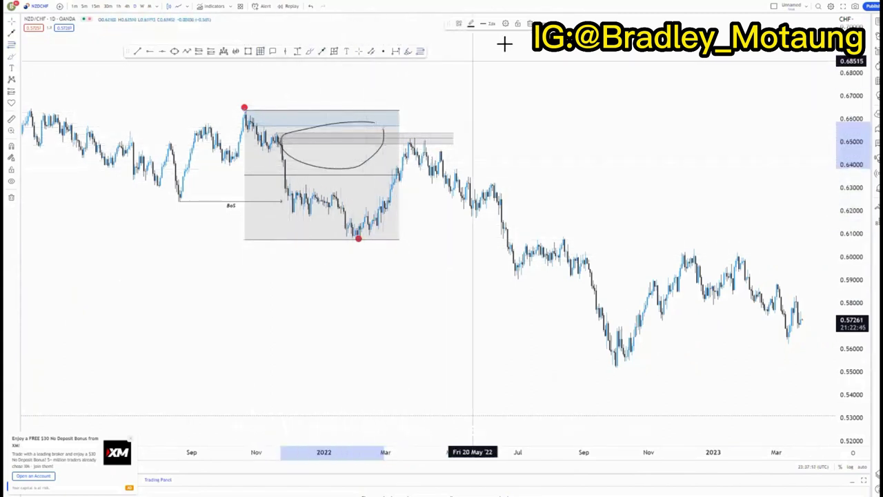
pyautogui.click(529, 24)
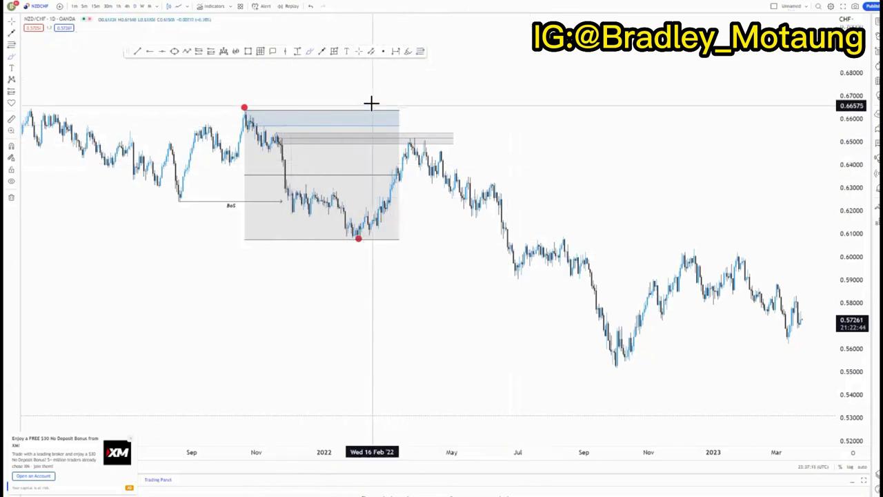
pyautogui.moveTo(367, 104); pyautogui.dragTo(371, 106)
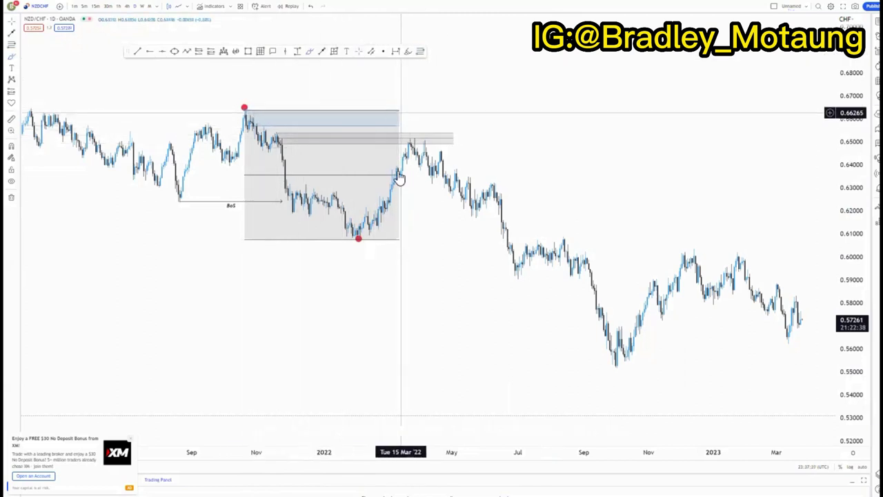
# Extend the retracement to late May 2022, and delete it from the chart
pyautogui.moveTo(400, 241); pyautogui.dragTo(478, 239)
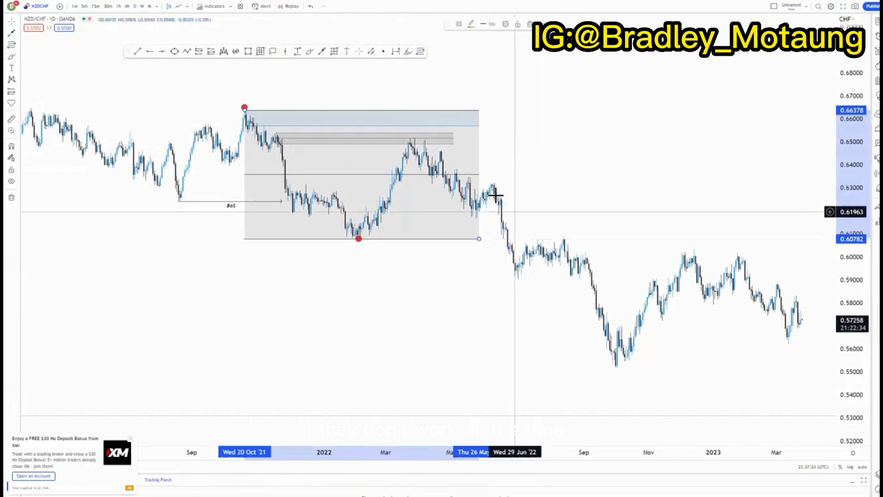
pyautogui.click(529, 24)
# Draw a short arrow line at about 0.648 in December 2021, just beneath the grey zone, and apply the saved Imb template
pyautogui.moveTo(530, 153); pyautogui.dragTo(421, 154)
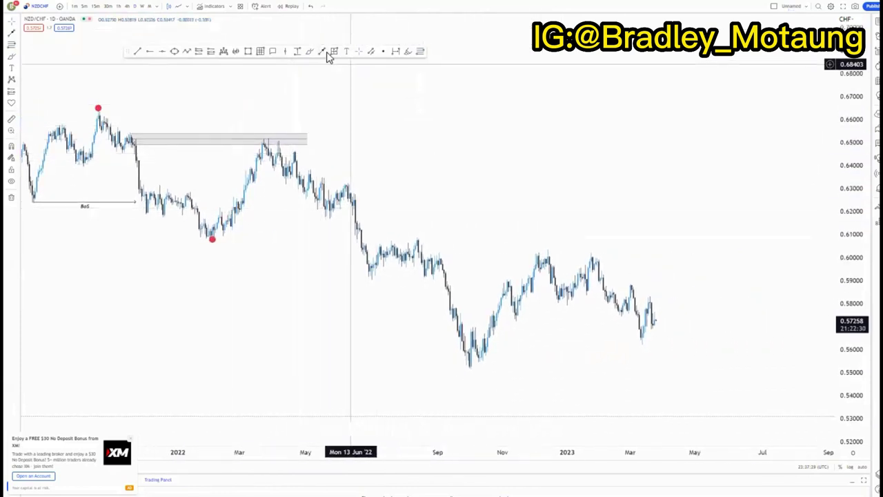
pyautogui.click(151, 149)
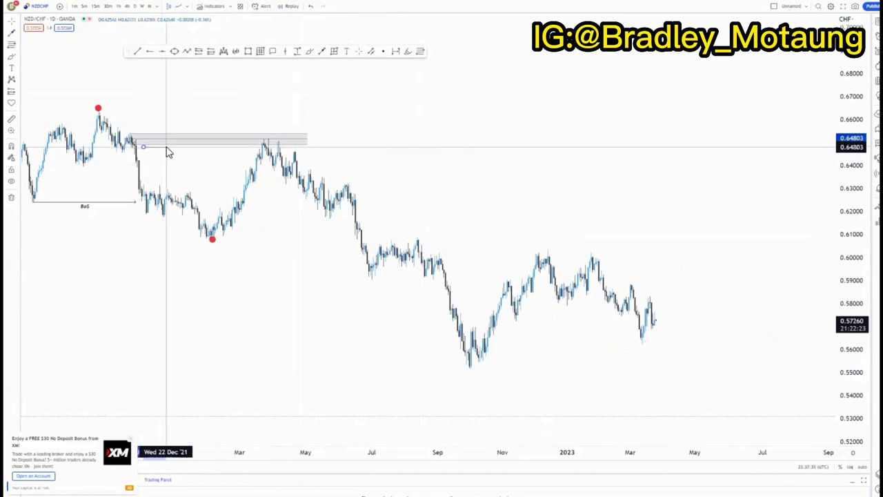
pyautogui.click(167, 148)
pyautogui.click(459, 25)
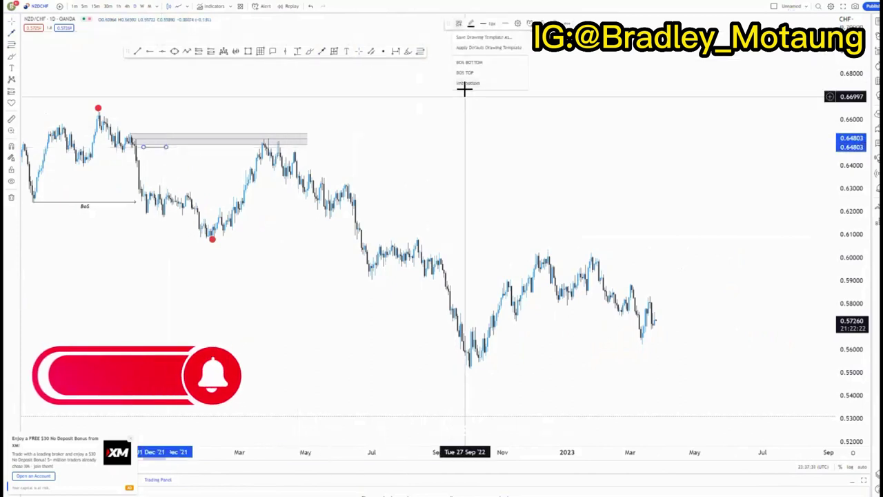
pyautogui.click(469, 84)
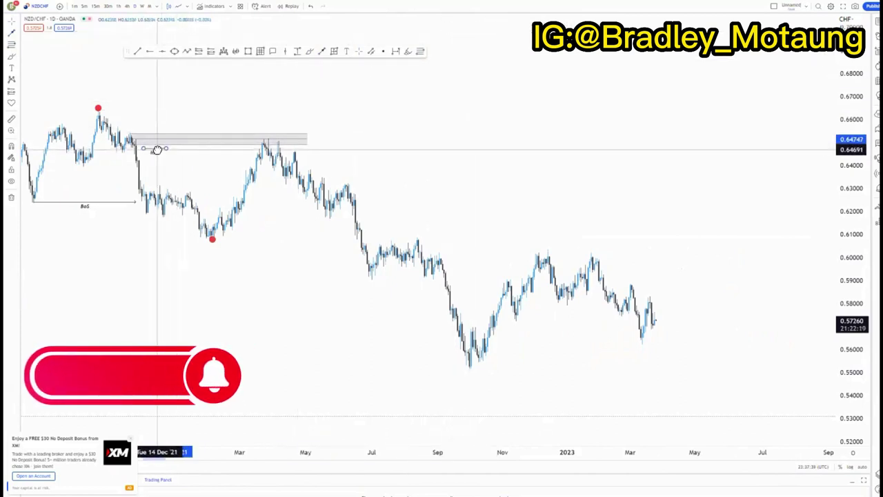
pyautogui.click(200, 169)
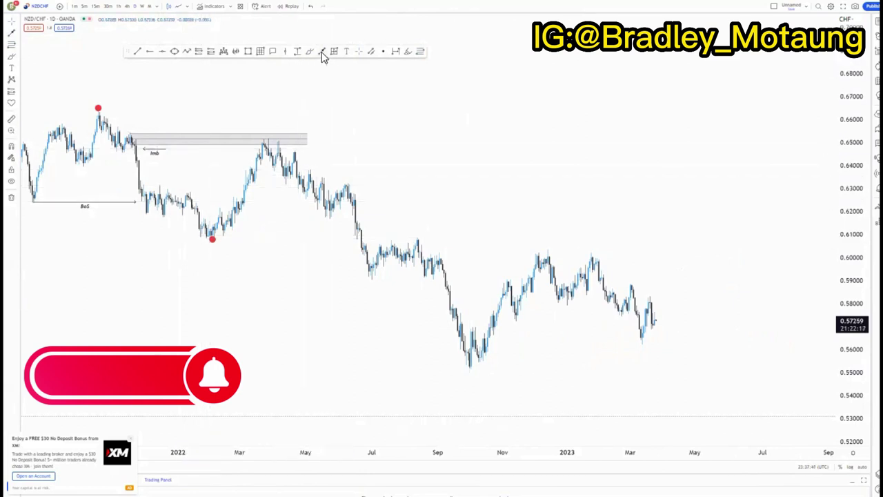
# Draw a line from the 2 February 2022 low at 0.60754 to 15 June 2022 and apply the BOS BOTTOM template
pyautogui.click(211, 239)
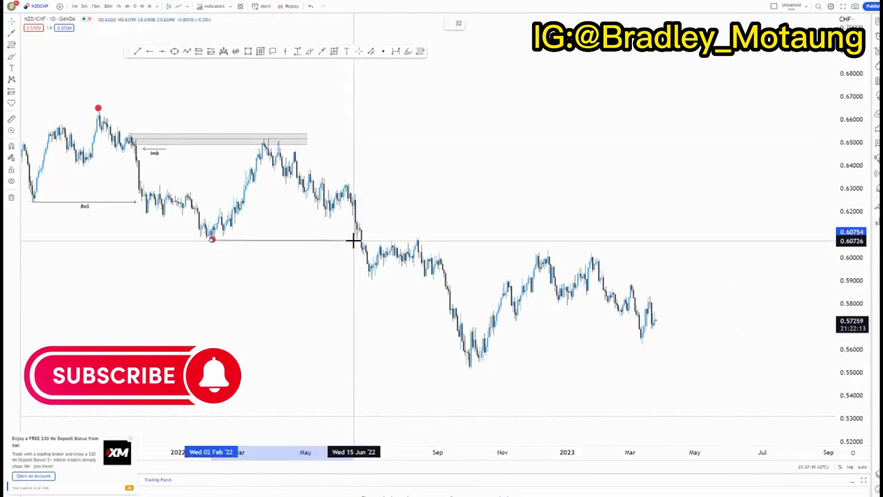
pyautogui.click(354, 241)
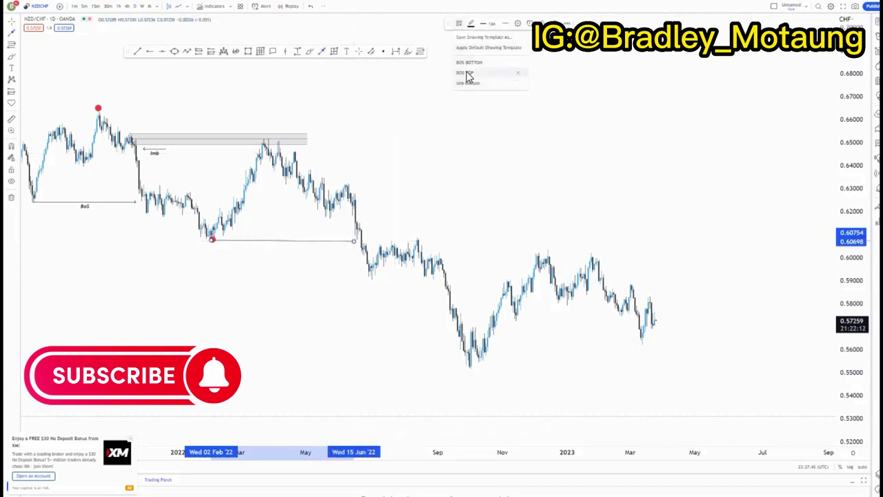
pyautogui.click(469, 83)
pyautogui.click(471, 62)
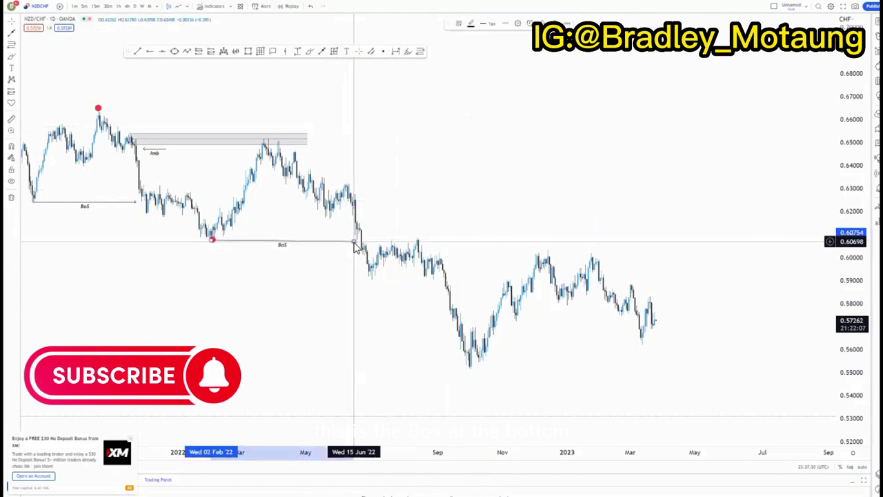
pyautogui.moveTo(461, 229); pyautogui.dragTo(369, 234)
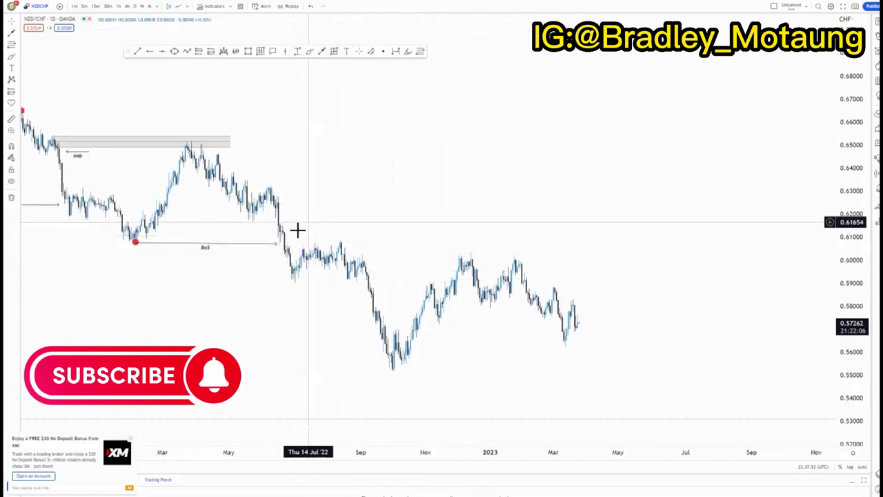
# Draw a grey zone at the June 2022 breakdown, from about 0.616 to 0.609, extending from 20 June to late August 2022
pyautogui.click(260, 52)
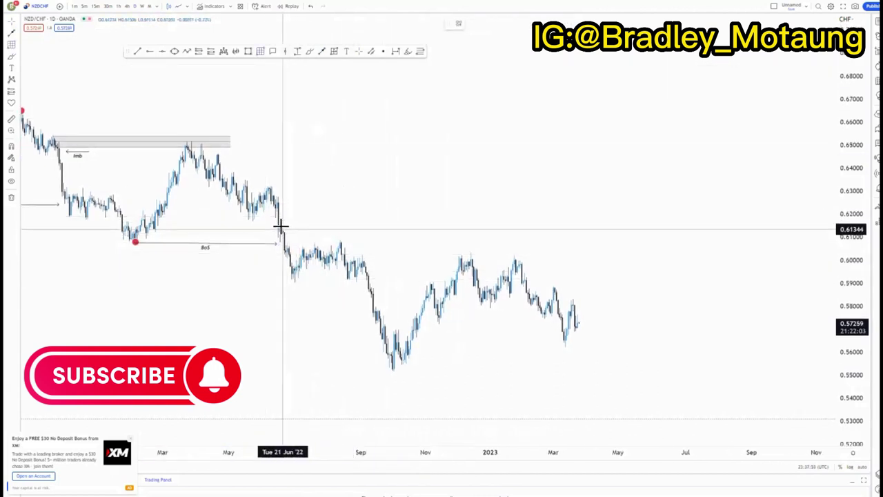
pyautogui.click(281, 227)
pyautogui.click(338, 239)
pyautogui.moveTo(350, 238); pyautogui.dragTo(354, 238)
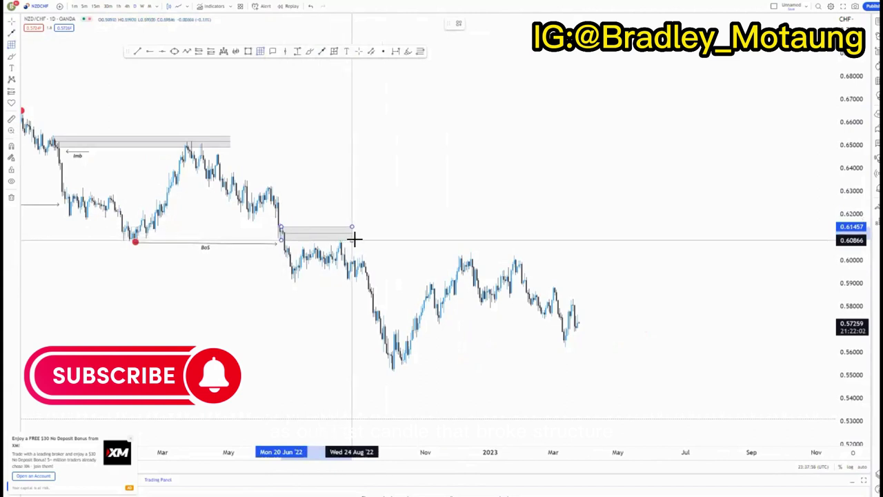
pyautogui.click(389, 242)
pyautogui.moveTo(281, 226); pyautogui.dragTo(280, 223)
pyautogui.click(411, 253)
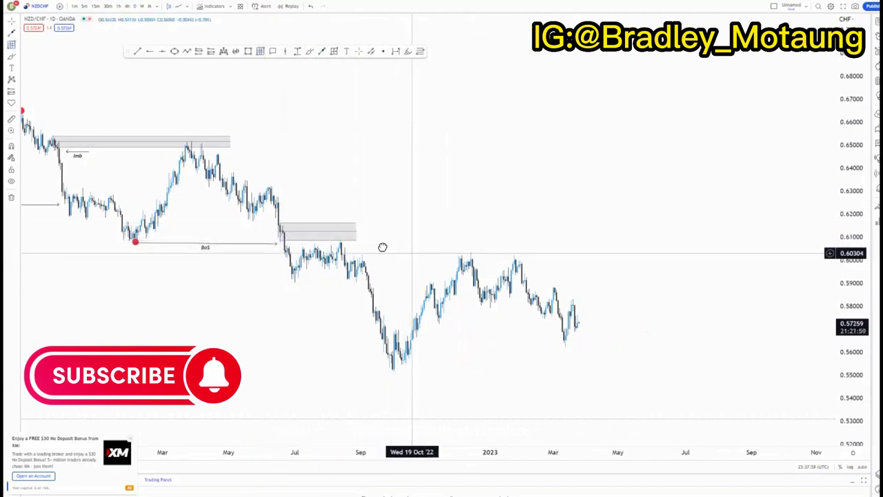
# Draw an arrow line at about 0.591 from the early July 2022 low to mid-August 2022
pyautogui.moveTo(382, 247); pyautogui.dragTo(344, 247)
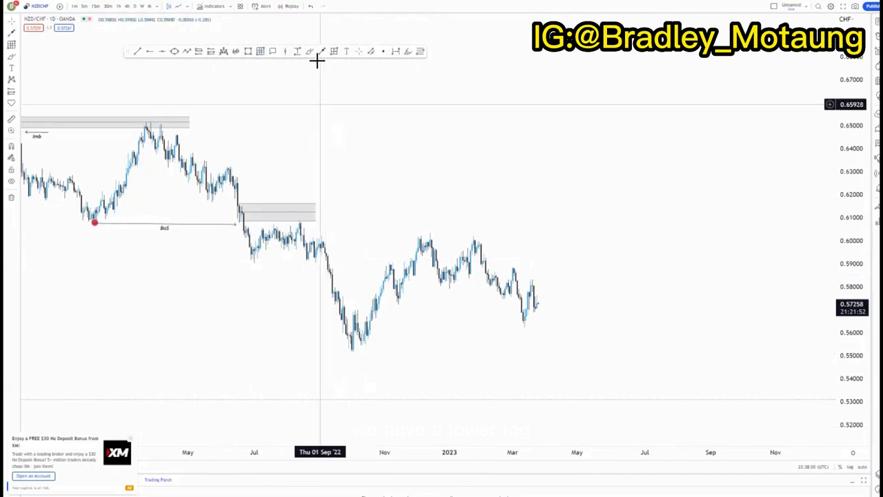
pyautogui.click(255, 260)
pyautogui.click(300, 261)
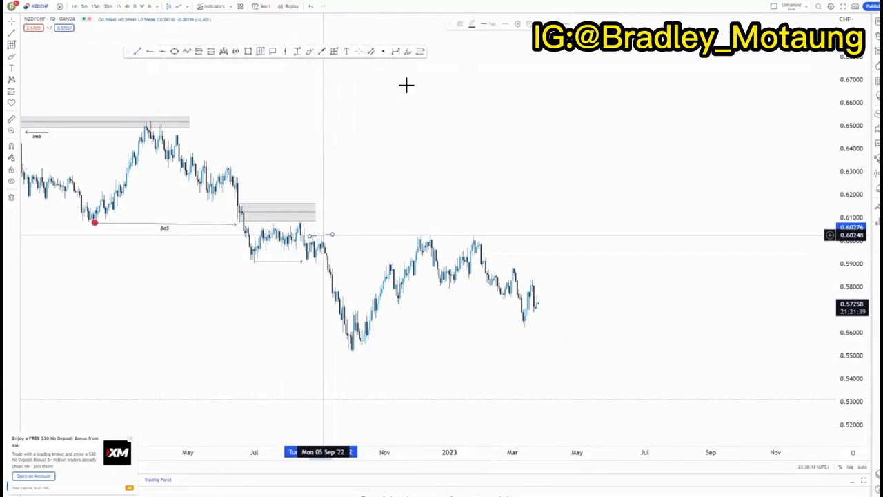
# Label the short line above the early September 2022 highs, at about 0.602, with $$$
pyautogui.click(471, 73)
pyautogui.moveTo(424, 150); pyautogui.dragTo(403, 152)
pyautogui.moveTo(361, 263); pyautogui.dragTo(394, 245)
# Draw a grey zone from 0.60248 to 0.59404, extending from 2 September 2022 to 17 February 2023
pyautogui.moveTo(411, 281); pyautogui.dragTo(338, 276)
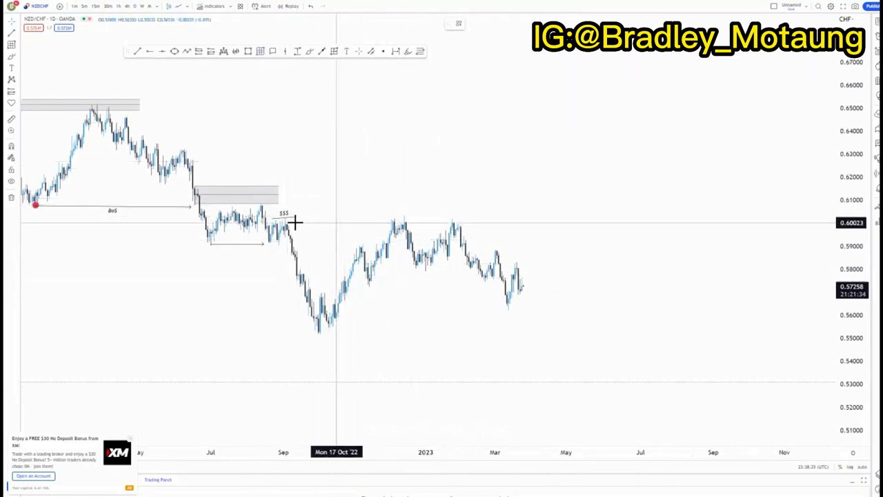
pyautogui.moveTo(292, 219); pyautogui.dragTo(481, 234)
pyautogui.click(545, 240)
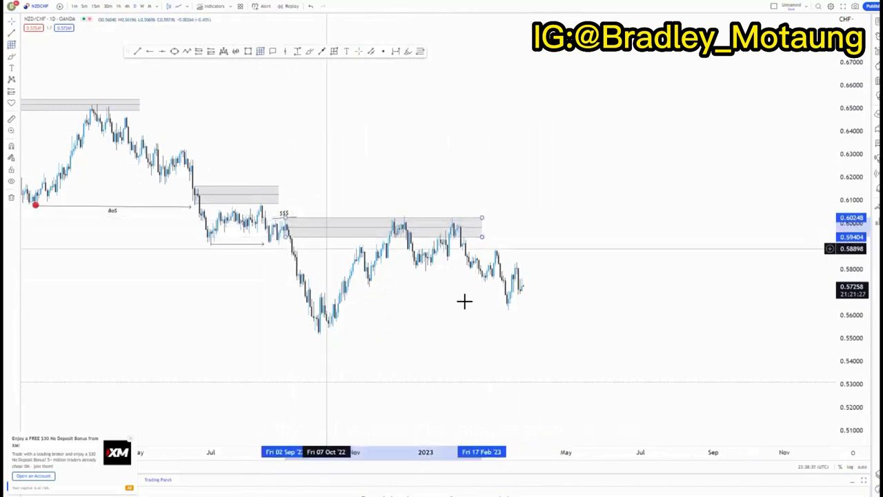
# Circle the December 2022 wick at the upper edge of the long grey zone with the brush, and delete the circle
pyautogui.moveTo(839, 349); pyautogui.dragTo(839, 301)
pyautogui.moveTo(416, 306); pyautogui.dragTo(512, 281)
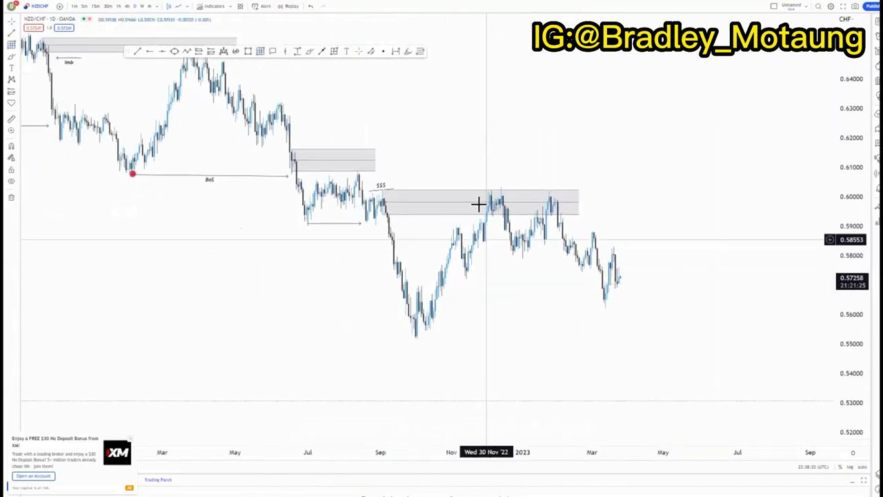
pyautogui.moveTo(379, 259); pyautogui.dragTo(239, 242)
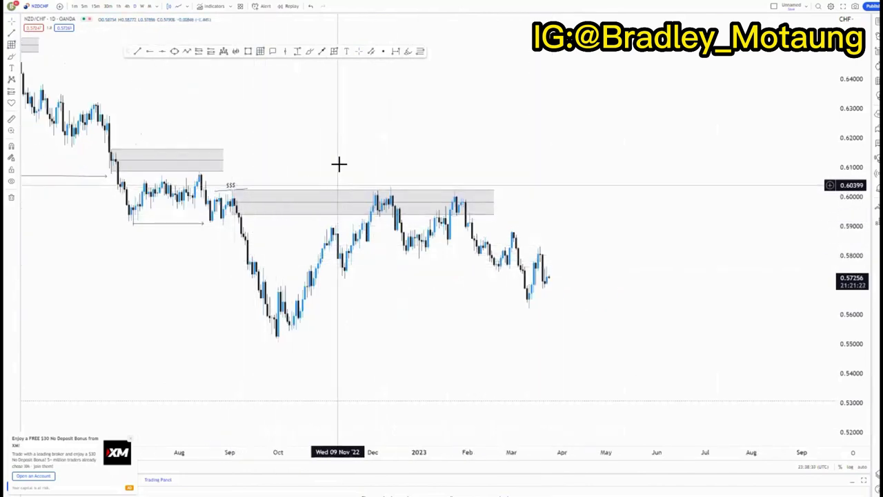
pyautogui.click(390, 185)
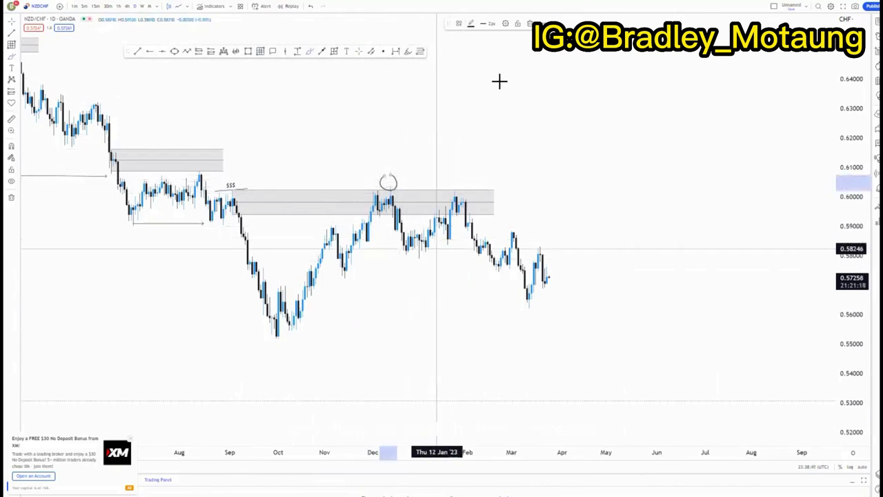
pyautogui.click(530, 23)
# Draw a line at 0.57938 from 2 January to 6 February 2023 and apply the BOS BOTTOM template
pyautogui.moveTo(344, 239); pyautogui.dragTo(322, 227)
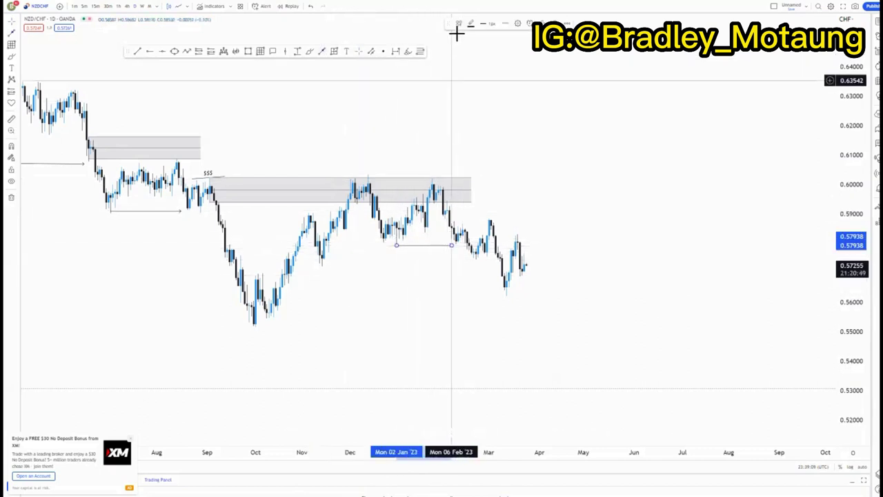
pyautogui.click(473, 72)
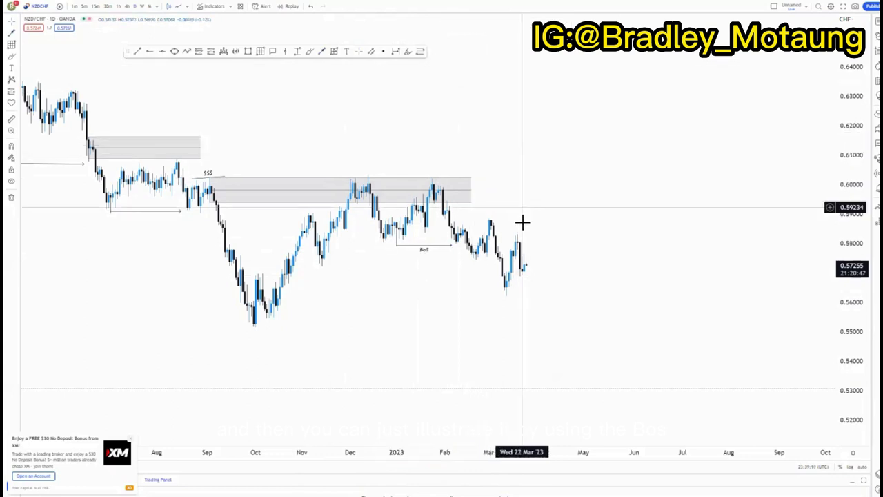
# Draw a retracement from the 24 January 2023 high at 0.60179 down to the March low at 0.56238, extending it to 17 April
pyautogui.moveTo(514, 217)
pyautogui.mouseDown()
pyautogui.moveTo(495, 217)
pyautogui.moveTo(477, 262)
pyautogui.mouseUp()
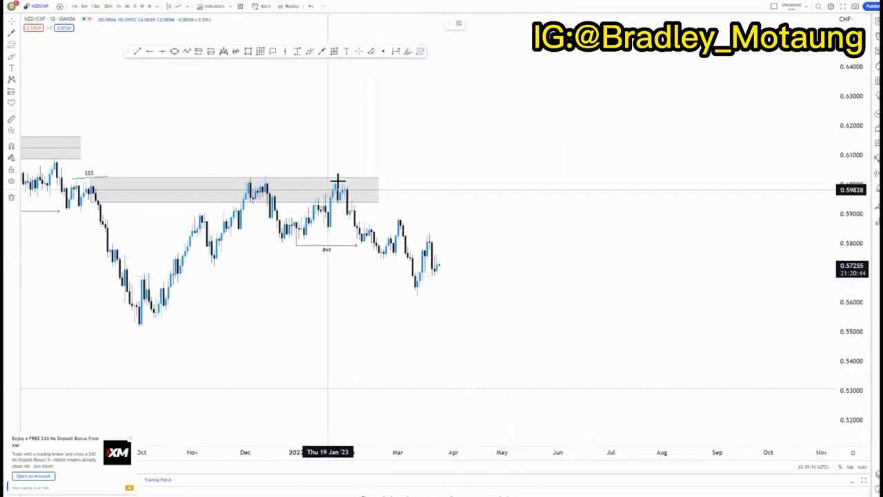
pyautogui.click(334, 179)
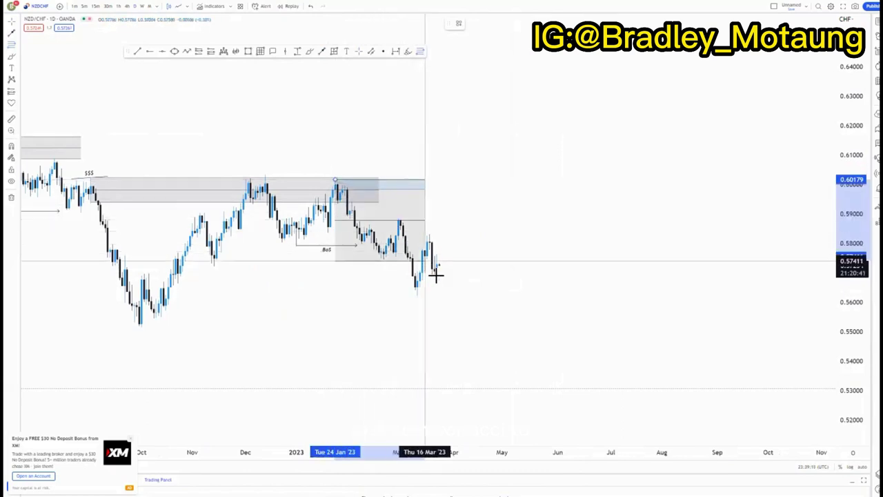
pyautogui.click(462, 294)
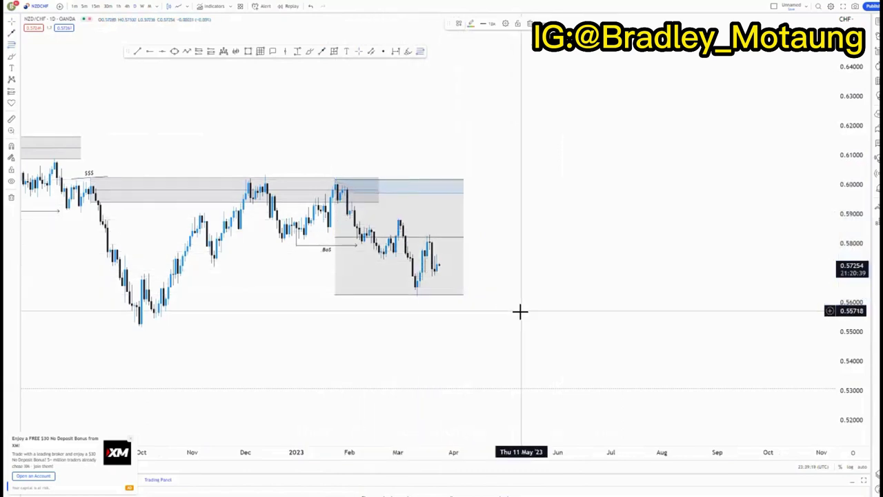
pyautogui.moveTo(855, 370); pyautogui.dragTo(748, 326)
pyautogui.moveTo(463, 310); pyautogui.dragTo(478, 312)
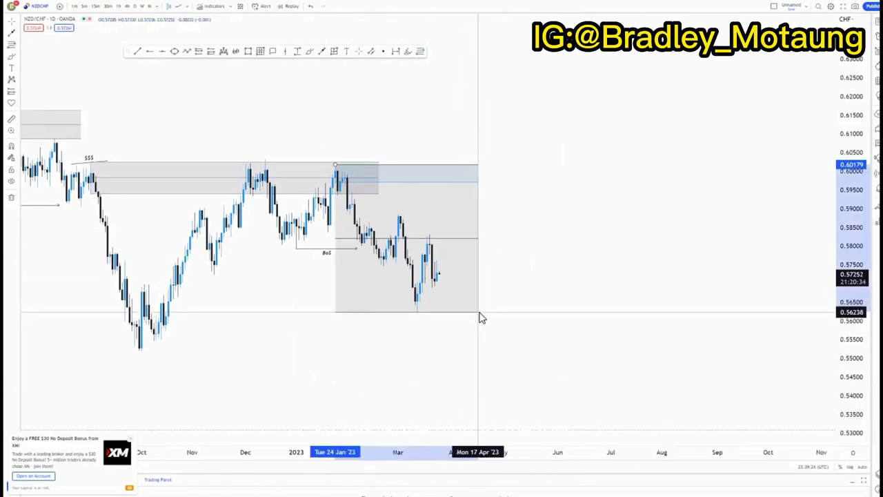
pyautogui.click(566, 319)
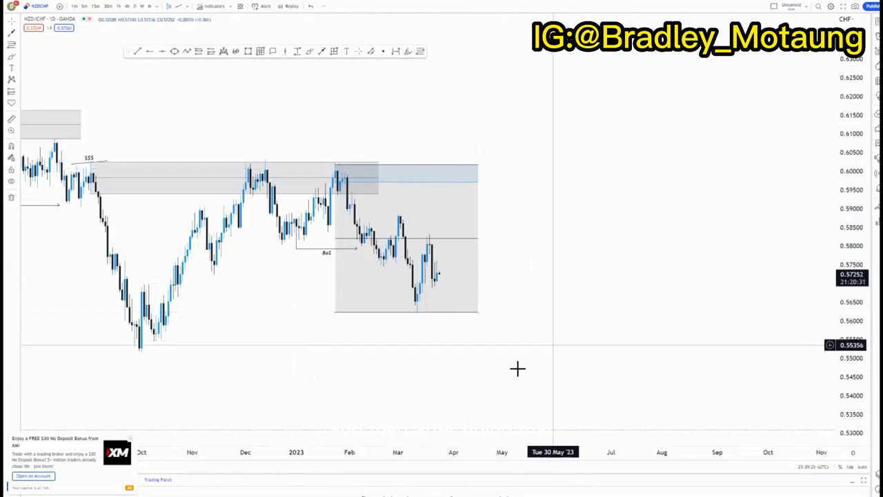
# Draw a grey zone within the upper half of the retracement, from about 0.5915 to 0.5885, extending from early February to early April 2023
pyautogui.click(261, 53)
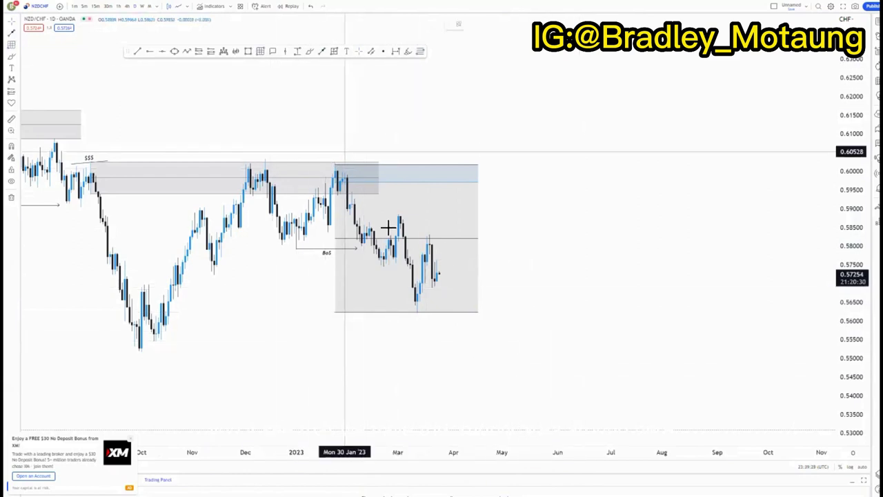
pyautogui.click(349, 202)
pyautogui.moveTo(418, 211); pyautogui.dragTo(451, 213)
pyautogui.click(625, 256)
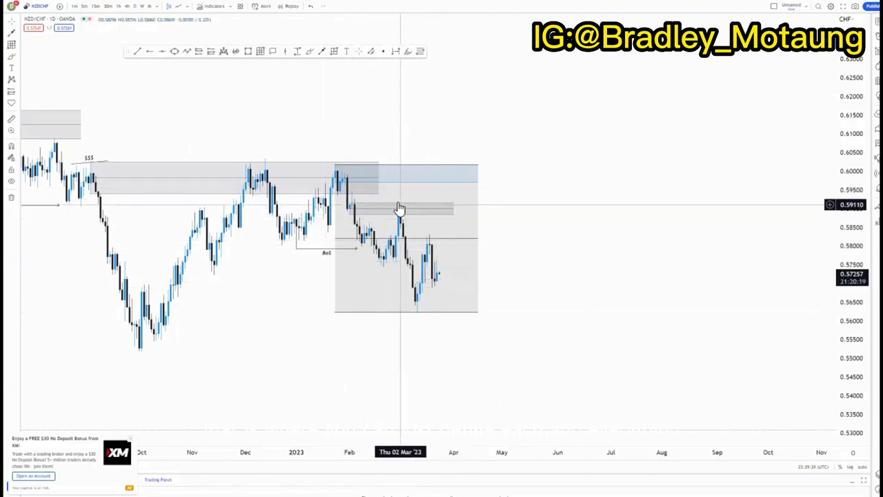
# Delete the January to April 2023 retracement from the chart
pyautogui.click(445, 171)
pyautogui.press('Delete')
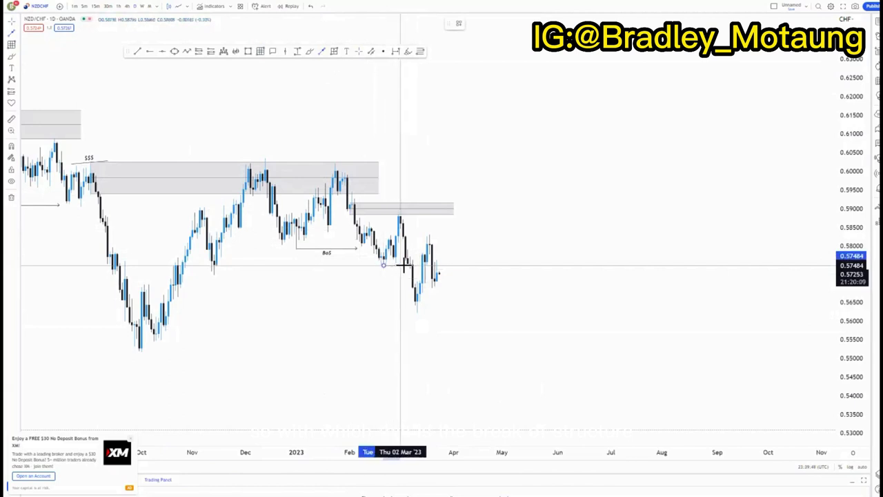
# Draw an arrow line at 0.57484 beneath the late February 2023 low, and a horizontal ray from the October 2022 low at 0.55183
pyautogui.moveTo(501, 296); pyautogui.dragTo(469, 227)
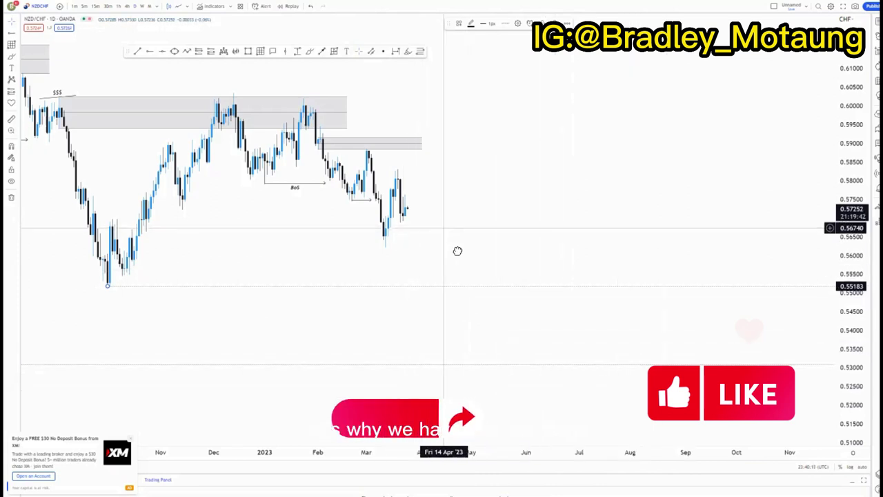
pyautogui.moveTo(457, 251); pyautogui.dragTo(461, 264)
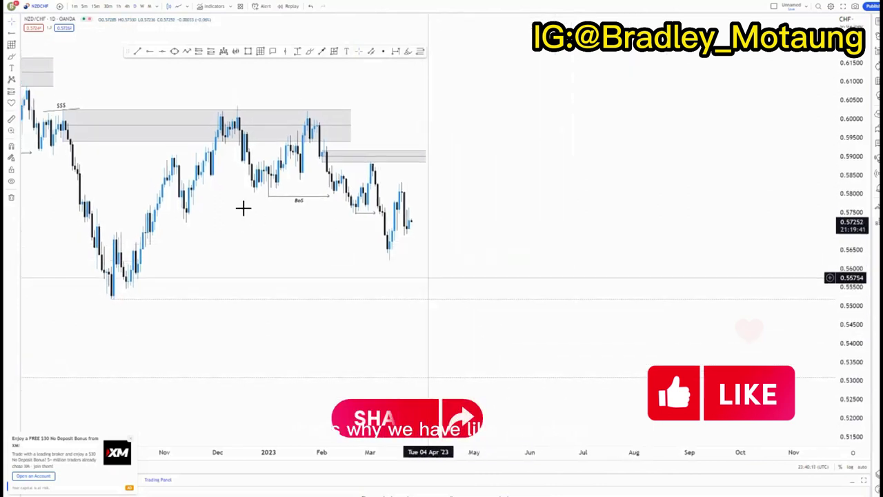
# Switch to the 4-hour timeframe and draw a retracement from the 1 March 2023 high at 0.58859 to the mid-March low at about 0.562
pyautogui.click(127, 6)
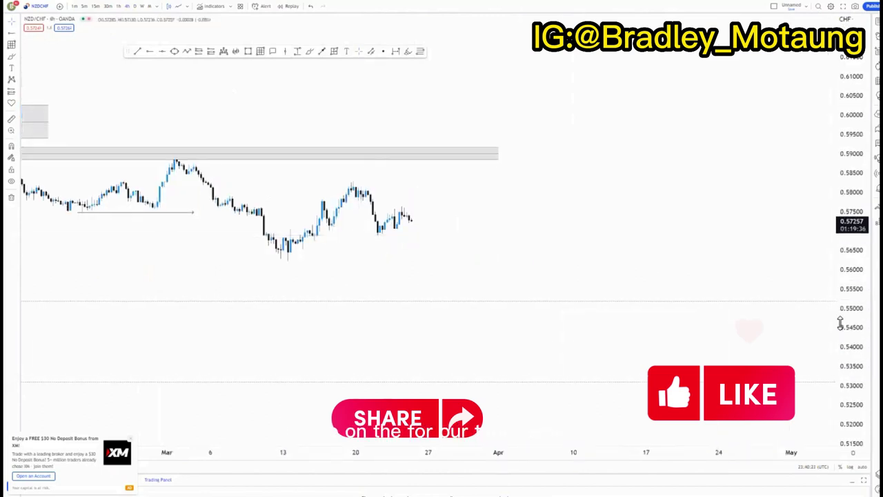
pyautogui.scroll(3, 528, 262)
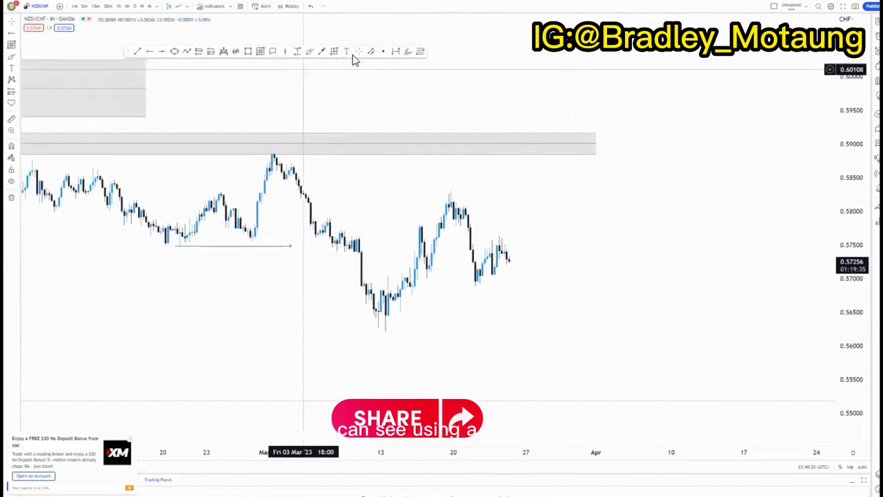
pyautogui.click(274, 155)
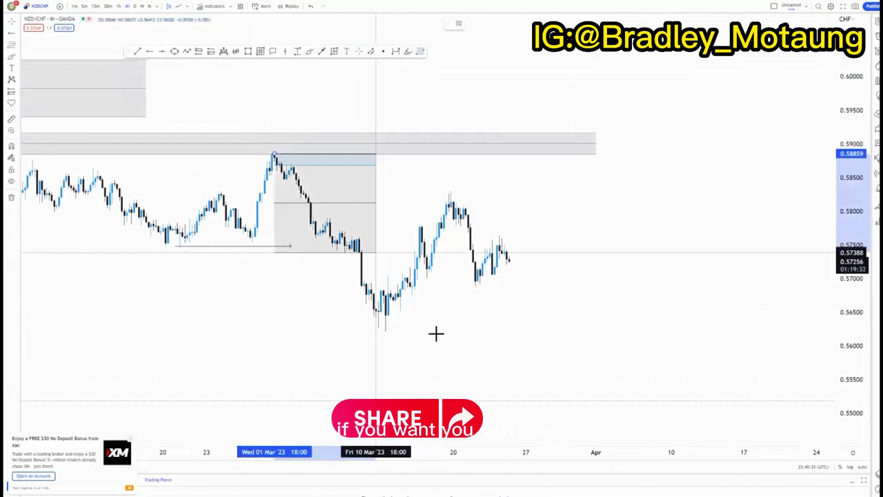
pyautogui.click(566, 331)
# Draw a grey zone from 0.58320 to 0.58176, extending from 3 March to 23 March 2023
pyautogui.click(303, 191)
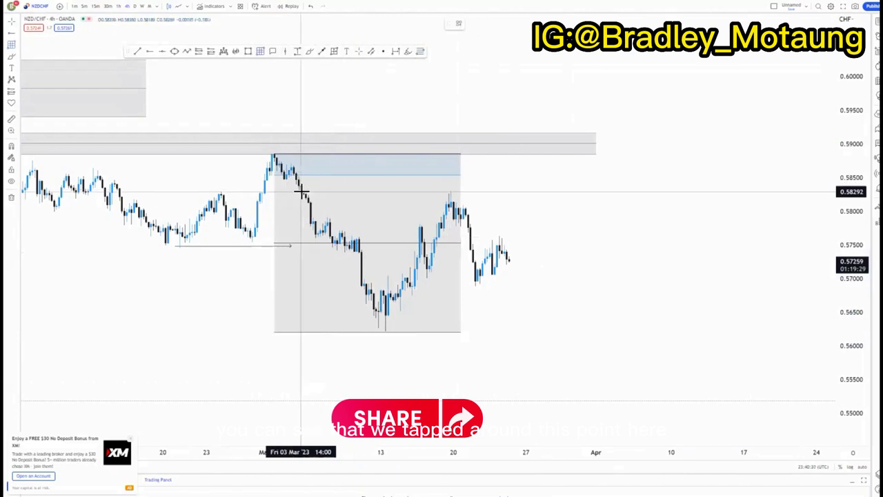
pyautogui.click(509, 202)
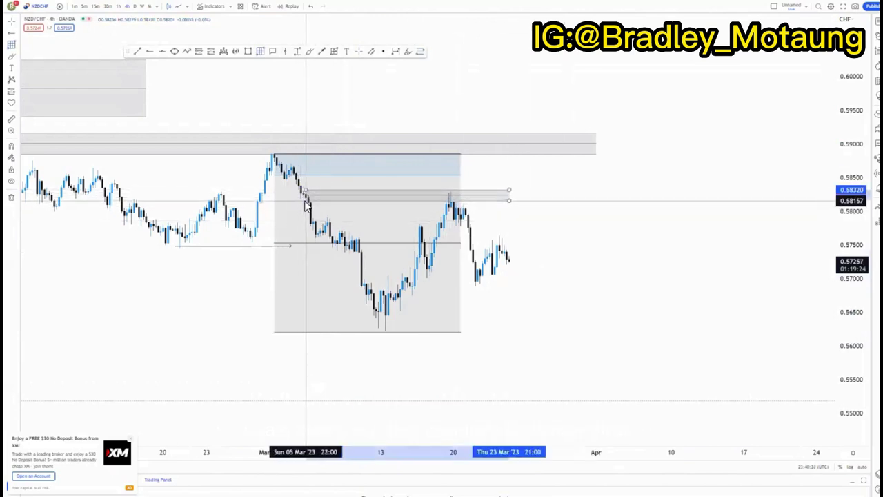
pyautogui.click(547, 221)
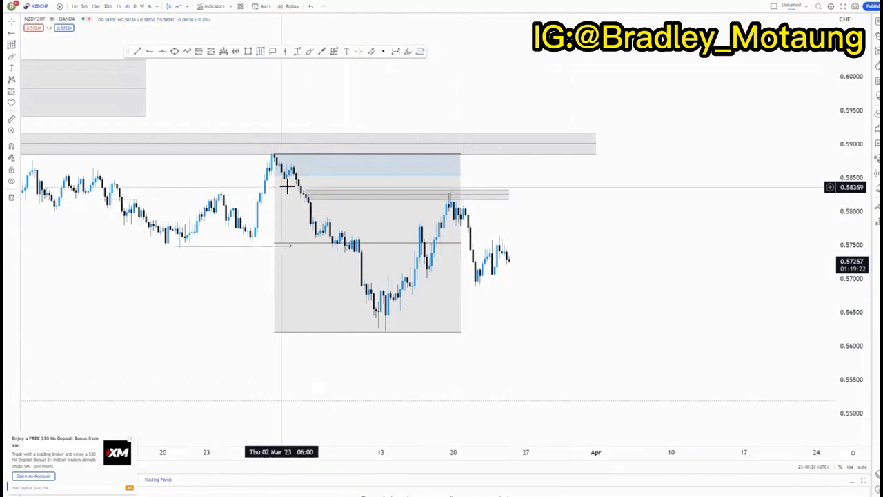
pyautogui.click(308, 196)
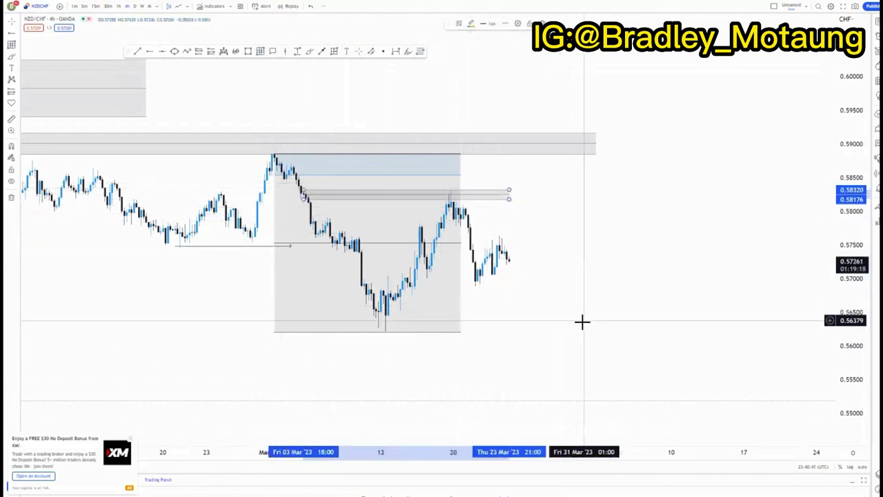
# Delete the March 2023 retracement from the 4-hour chart
pyautogui.moveTo(442, 298); pyautogui.dragTo(402, 266)
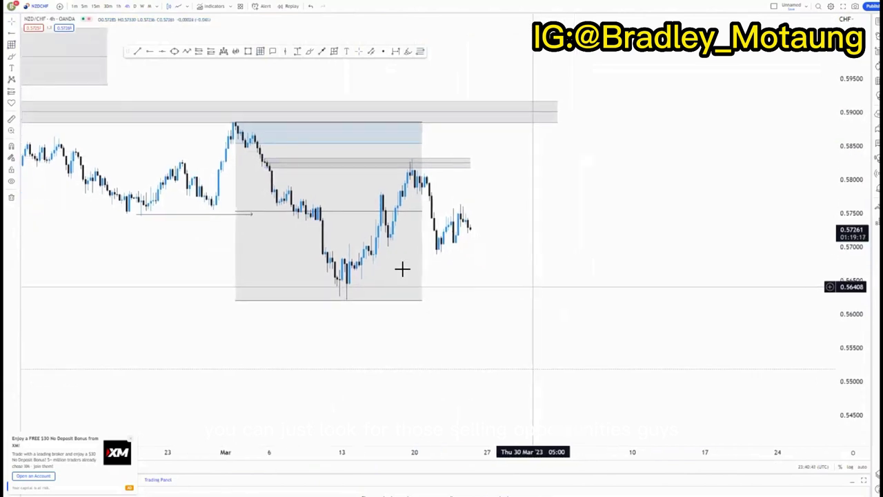
pyautogui.click(422, 299)
pyautogui.click(533, 26)
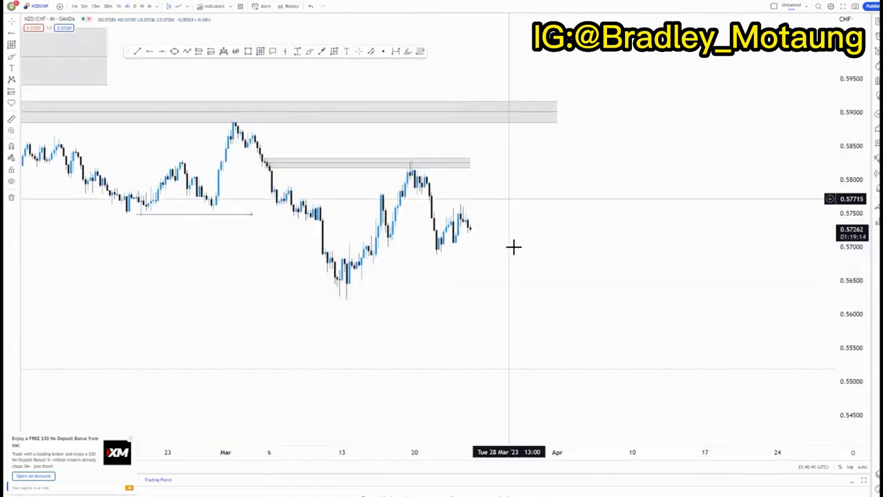
# Draw a line at 0.57013 from 16 March to 21 March 2023 and apply the BOS BOTTOM template
pyautogui.moveTo(514, 247); pyautogui.dragTo(501, 247)
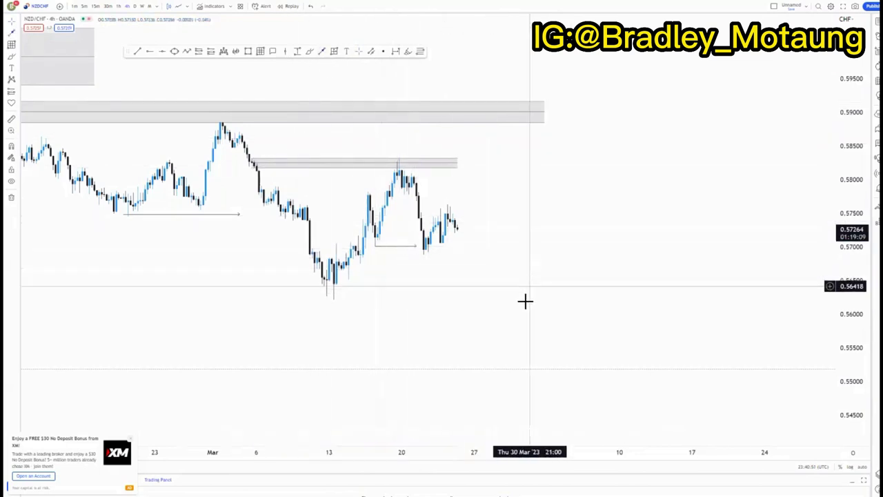
pyautogui.scroll(2, 510, 283)
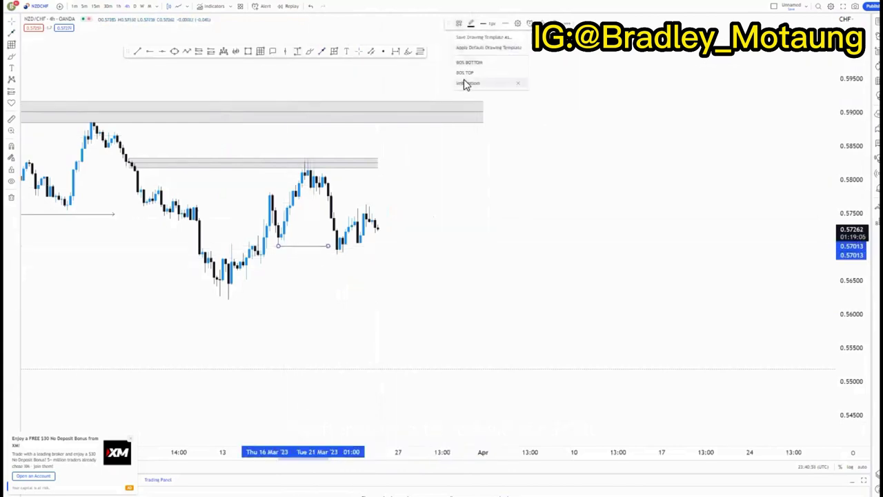
pyautogui.click(470, 66)
# Apply the BOS BOTTOM template to the existing line at 0.57484 ending on 2 March 2023
pyautogui.moveTo(439, 178); pyautogui.dragTo(614, 197)
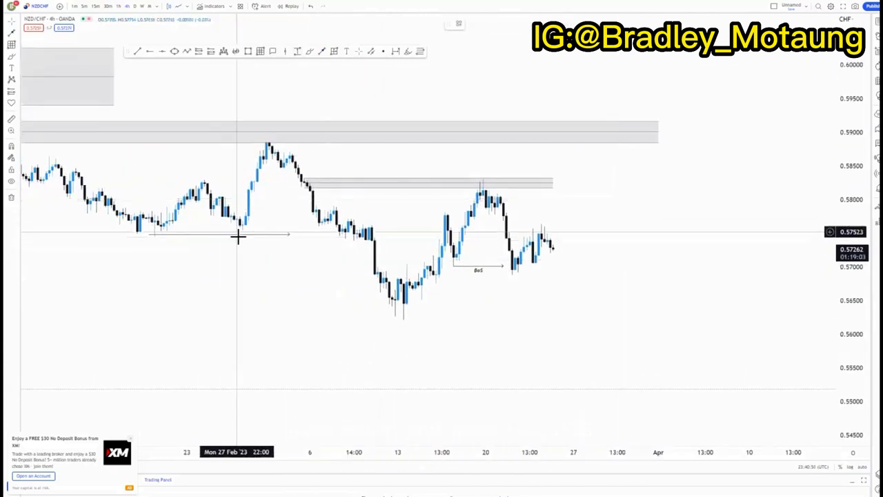
pyautogui.click(242, 236)
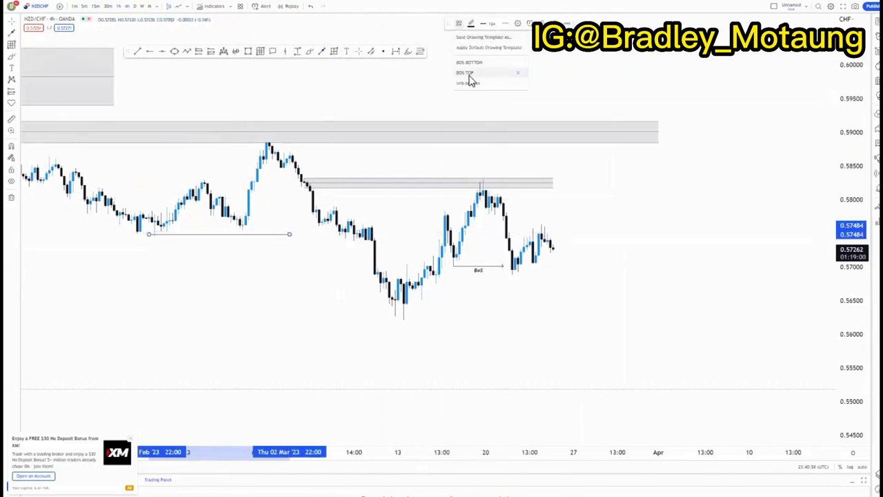
pyautogui.click(466, 63)
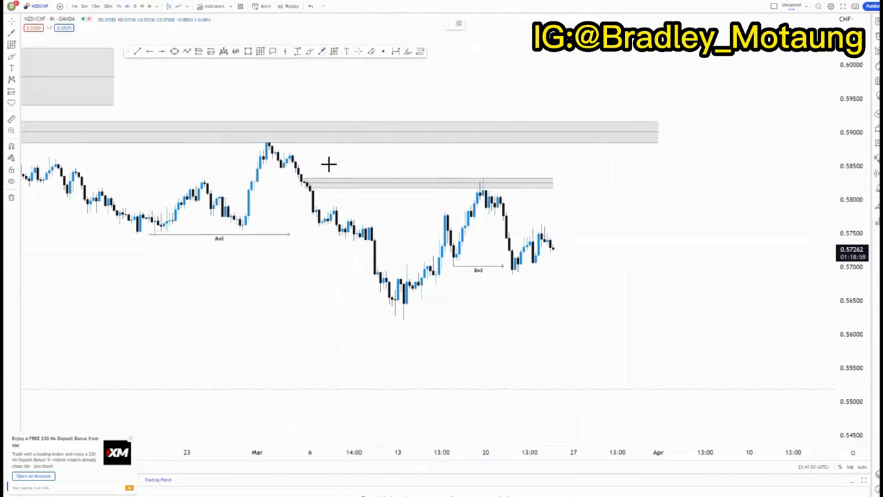
# Draw a line at 0.58080 from 6 March to 8 March 2023 and apply the imbalance template
pyautogui.click(340, 193)
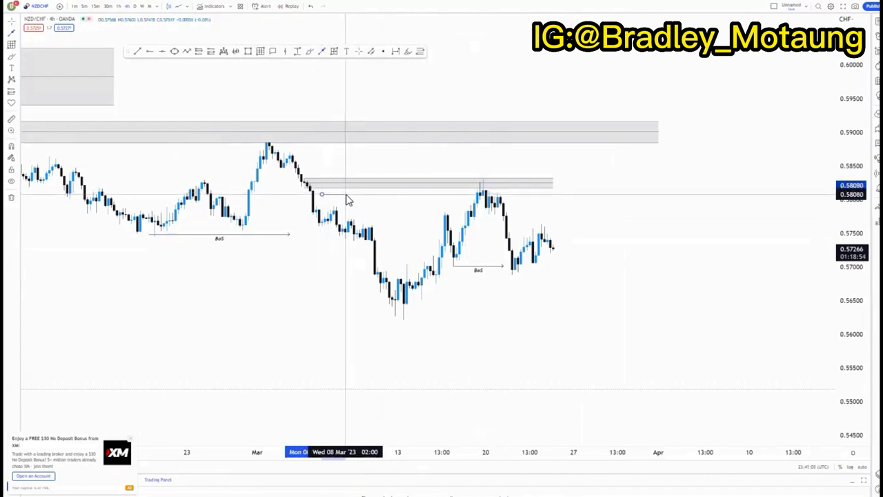
pyautogui.click(347, 195)
pyautogui.click(467, 84)
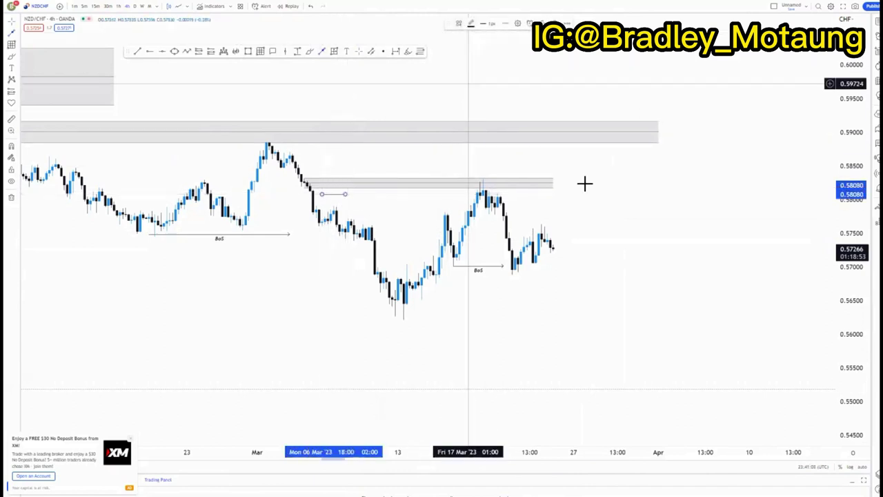
# Draw a grey supply zone from 0.58080 to 0.57888, extending from 20 March to 28 March 2023
pyautogui.scroll(2, 524, 300)
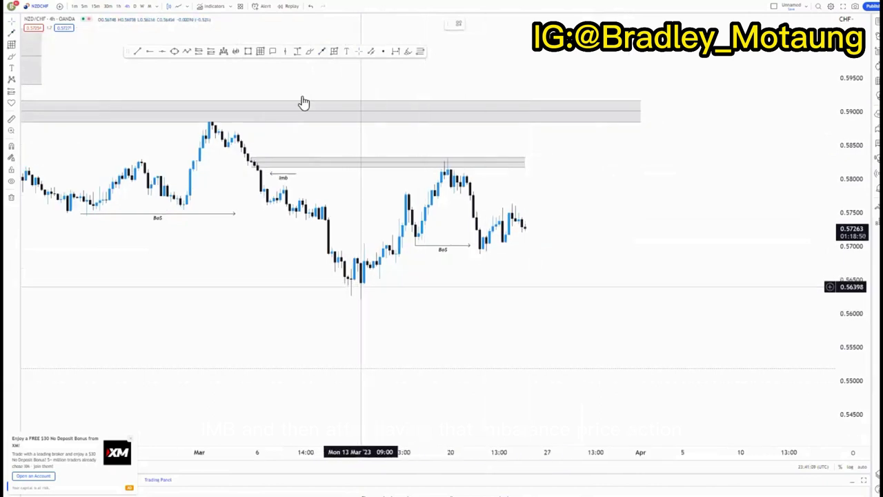
pyautogui.click(464, 173)
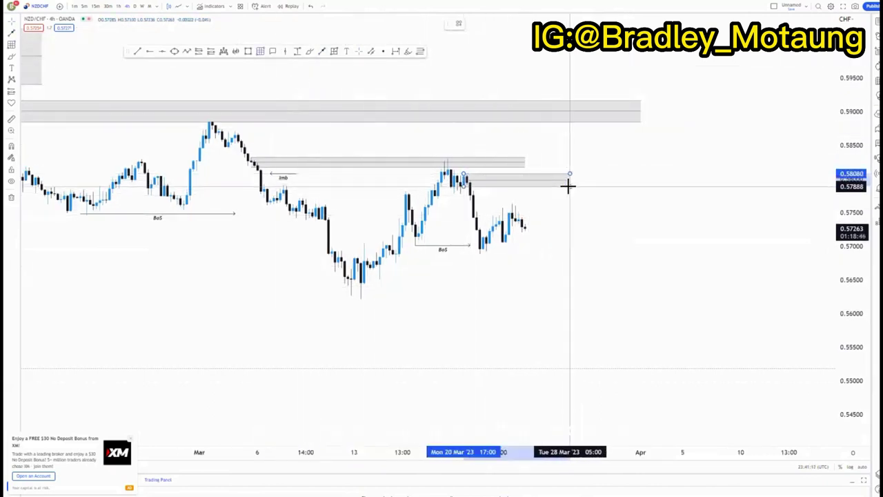
pyautogui.click(568, 185)
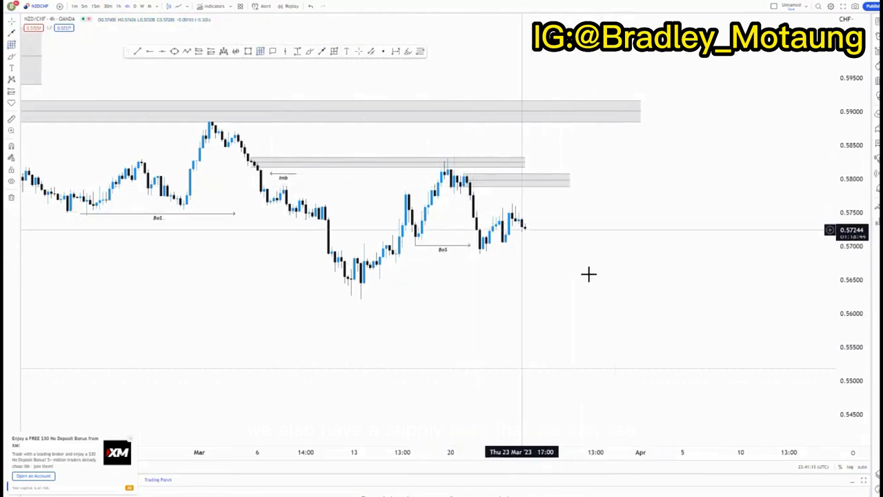
# Draw a retracement from 0.58282 on 19 March 2023 down to the following swing low at about 0.569
pyautogui.moveTo(588, 274); pyautogui.dragTo(571, 274)
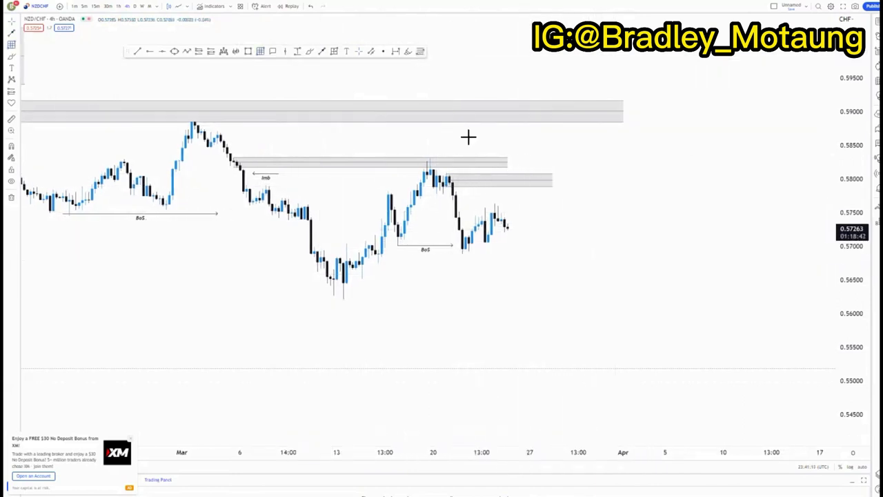
pyautogui.click(430, 161)
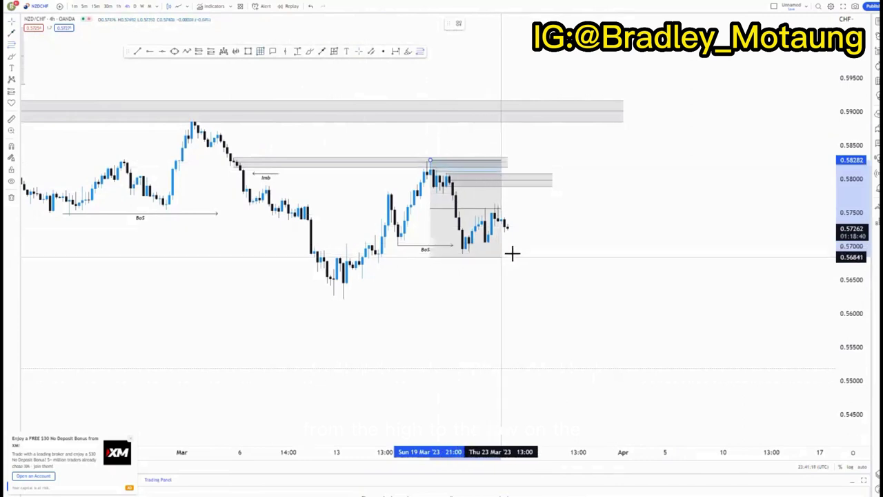
pyautogui.click(573, 269)
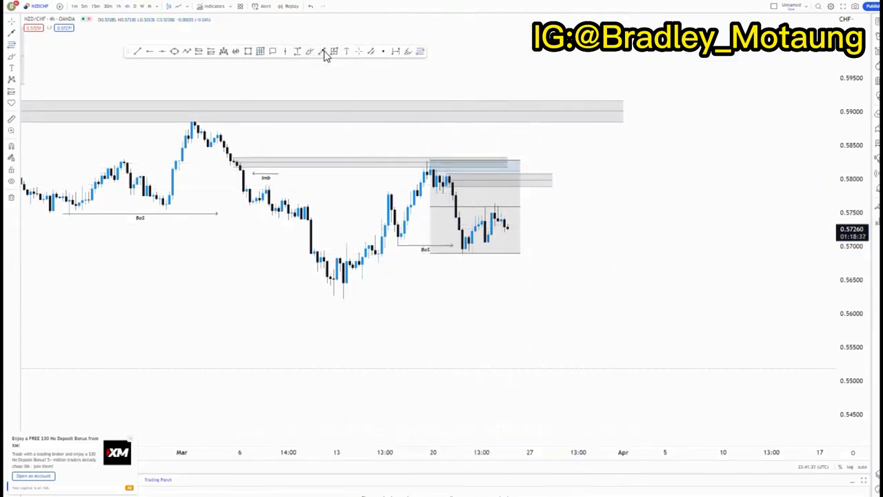
# Draw a projection arrow from 0.57994 on 24 March 2023 down to the target line at about 0.552
pyautogui.click(517, 180)
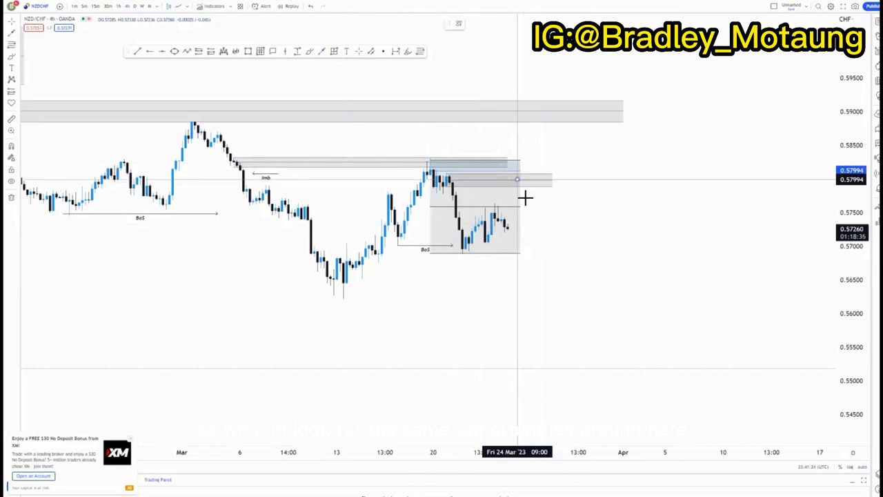
pyautogui.click(552, 368)
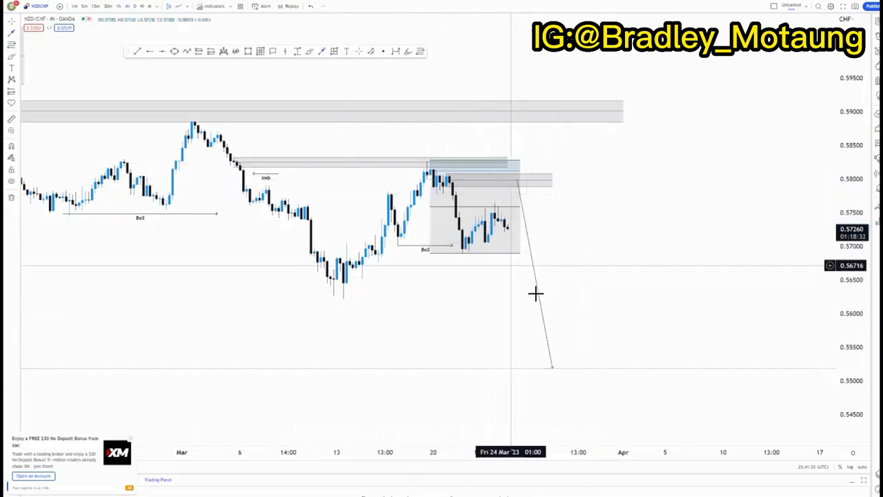
# Delete the retracement starting at the 19 March high
pyautogui.click(517, 254)
pyautogui.press('Delete')
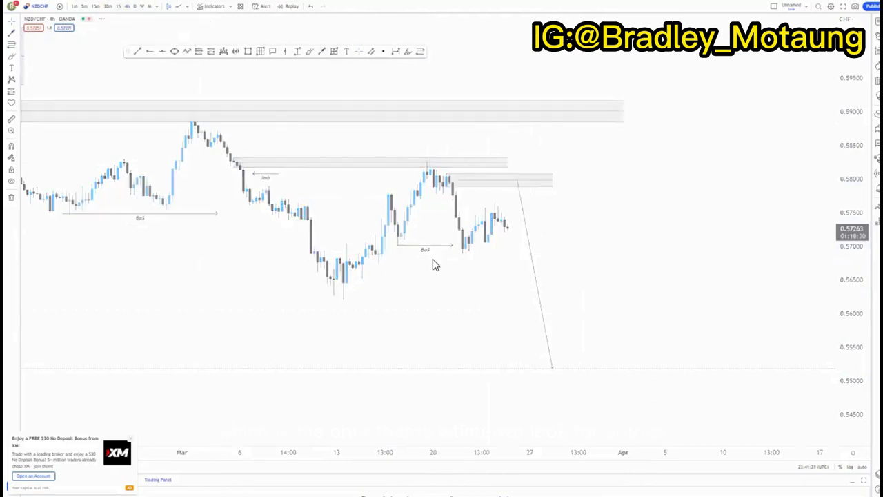
# Switch to the 1-hour timeframe and refine the supply zone starting on 20 March 2023 to about 0.5809–0.5797
pyautogui.write('60')
pyautogui.press('Return')
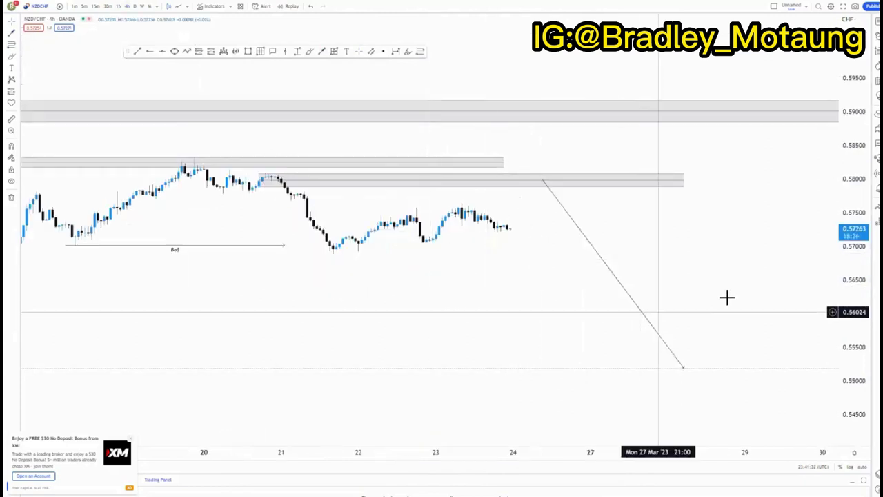
pyautogui.moveTo(849, 357); pyautogui.dragTo(849, 226)
pyautogui.moveTo(313, 303); pyautogui.dragTo(314, 314)
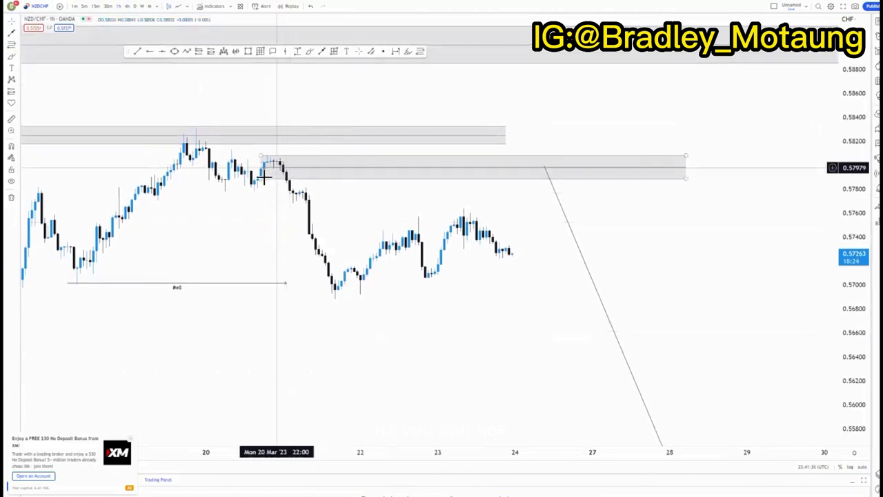
pyautogui.moveTo(261, 182); pyautogui.dragTo(274, 177)
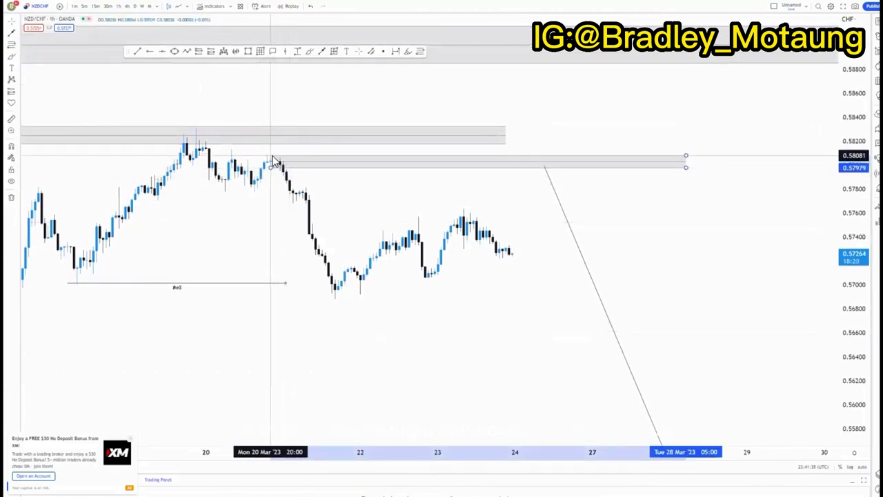
pyautogui.click(379, 200)
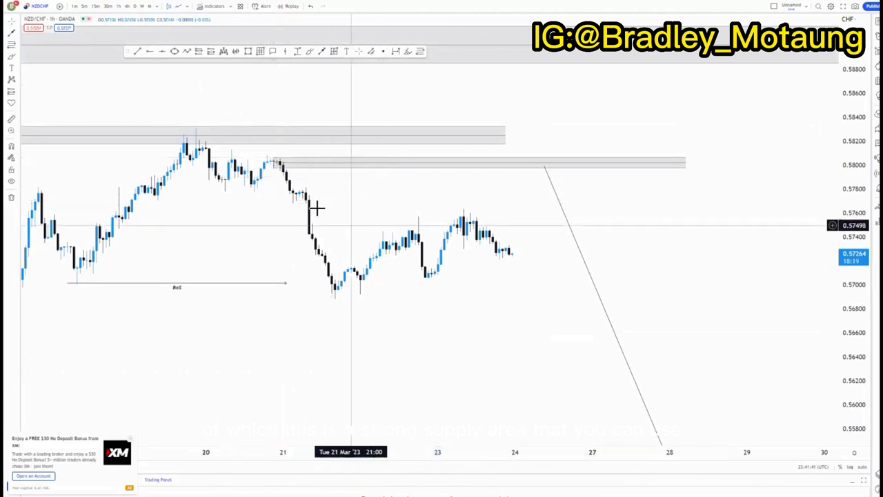
pyautogui.moveTo(275, 163)
pyautogui.mouseDown()
pyautogui.moveTo(272, 170)
pyautogui.moveTo(267, 155)
pyautogui.mouseUp()
pyautogui.click(345, 185)
pyautogui.click(384, 189)
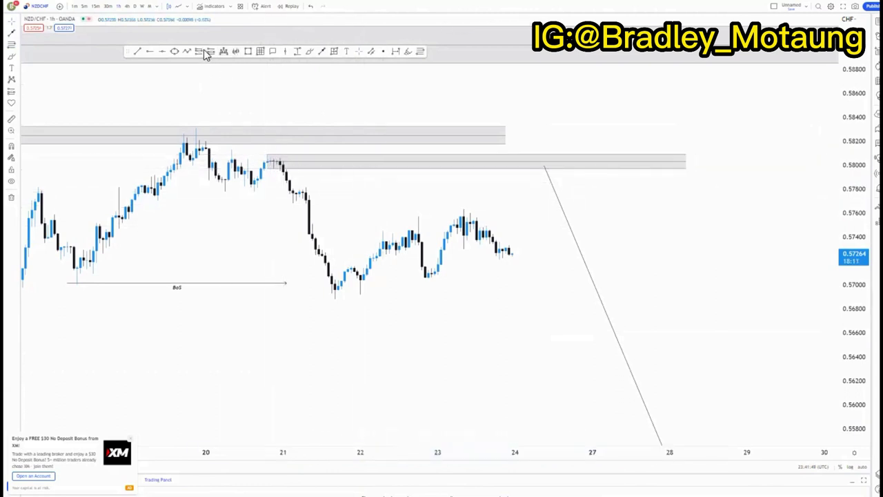
# Place a short position in the refined supply zone with entry 0.58027, stop 0.58141 and target 0.55186
pyautogui.click(479, 161)
pyautogui.moveTo(481, 126); pyautogui.dragTo(481, 147)
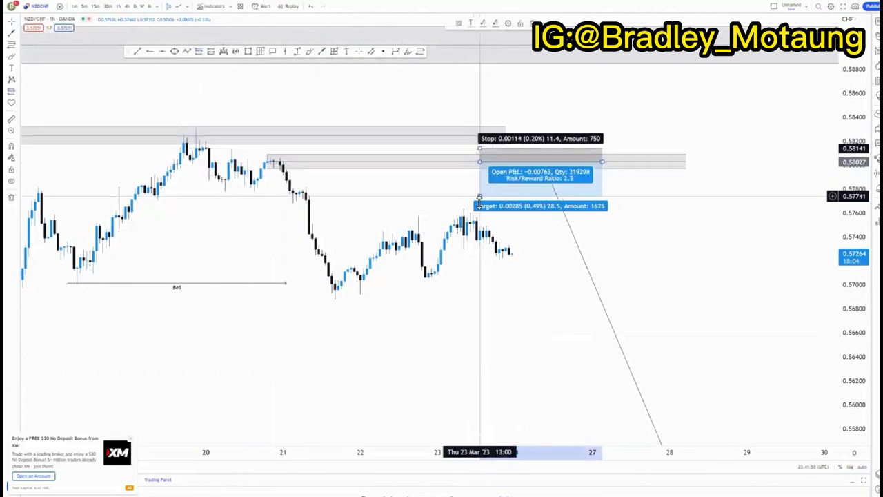
pyautogui.moveTo(479, 197); pyautogui.dragTo(481, 380)
pyautogui.moveTo(373, 341); pyautogui.dragTo(278, 233)
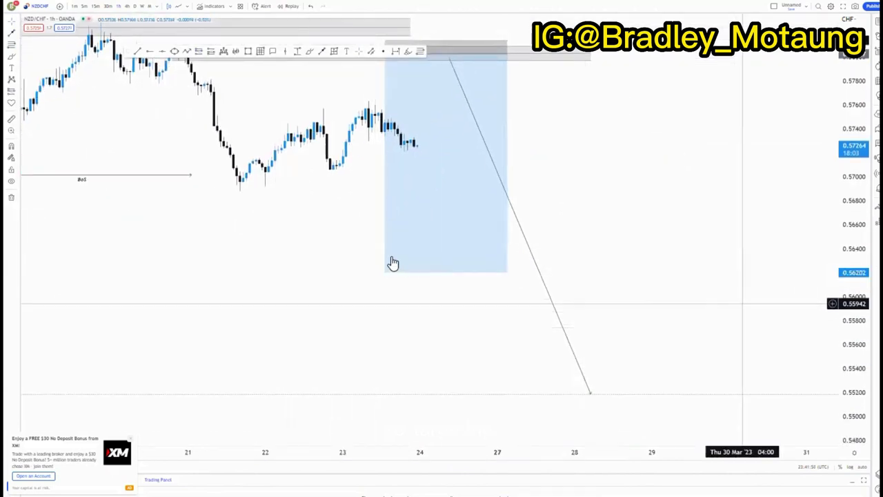
pyautogui.moveTo(385, 272); pyautogui.dragTo(404, 393)
pyautogui.click(680, 261)
pyautogui.moveTo(854, 169); pyautogui.dragTo(854, 264)
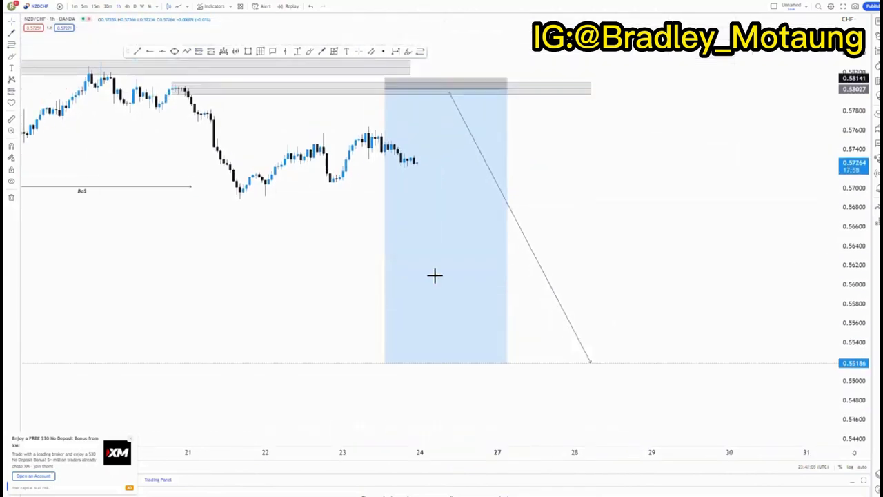
# Mark the 21 March 2023 imbalance with a short arrow line at about 0.5792 and a line at about 0.5783 below it
pyautogui.moveTo(255, 256); pyautogui.dragTo(377, 302)
pyautogui.moveTo(854, 266); pyautogui.dragTo(853, 127)
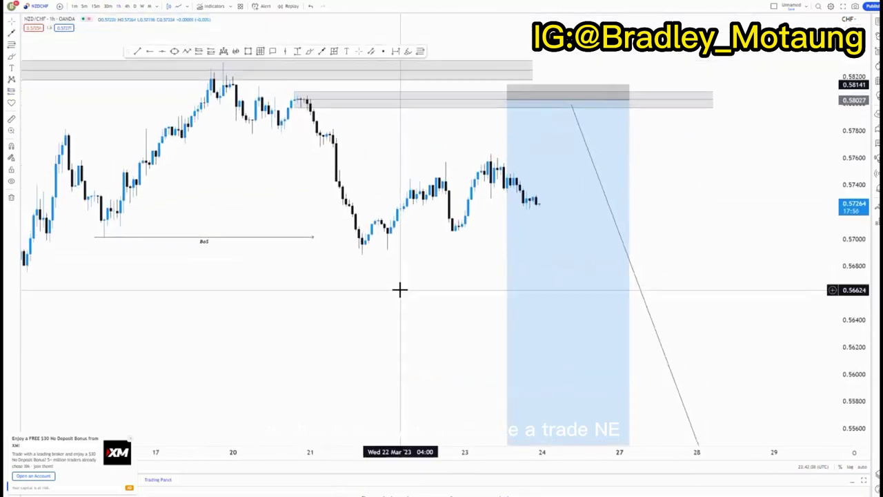
pyautogui.scroll(-1, 415, 294)
pyautogui.moveTo(448, 305); pyautogui.dragTo(388, 329)
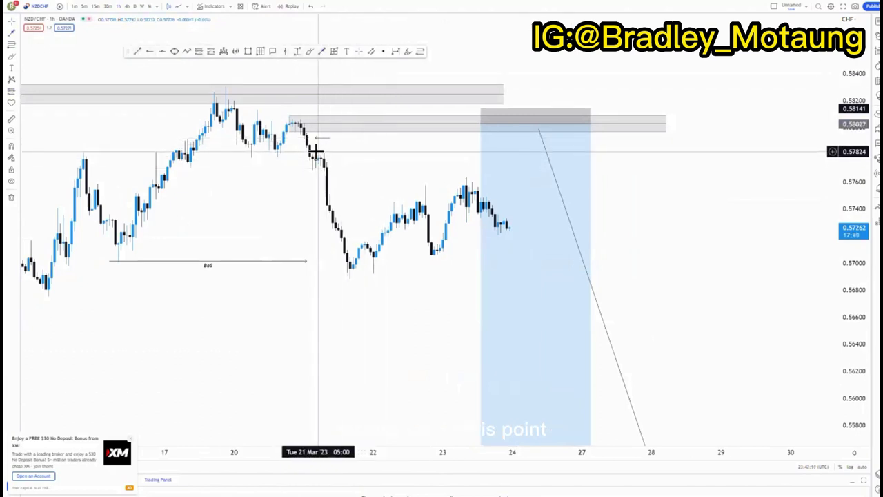
pyautogui.moveTo(328, 151); pyautogui.dragTo(332, 149)
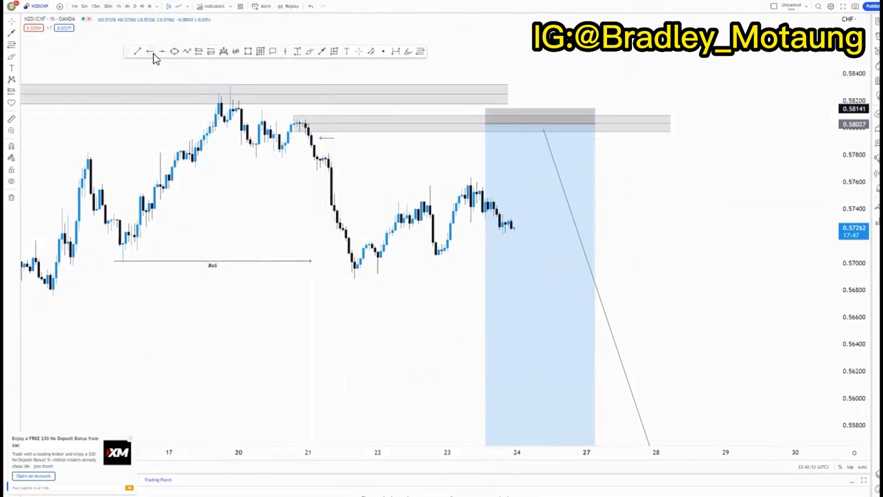
pyautogui.click(320, 151)
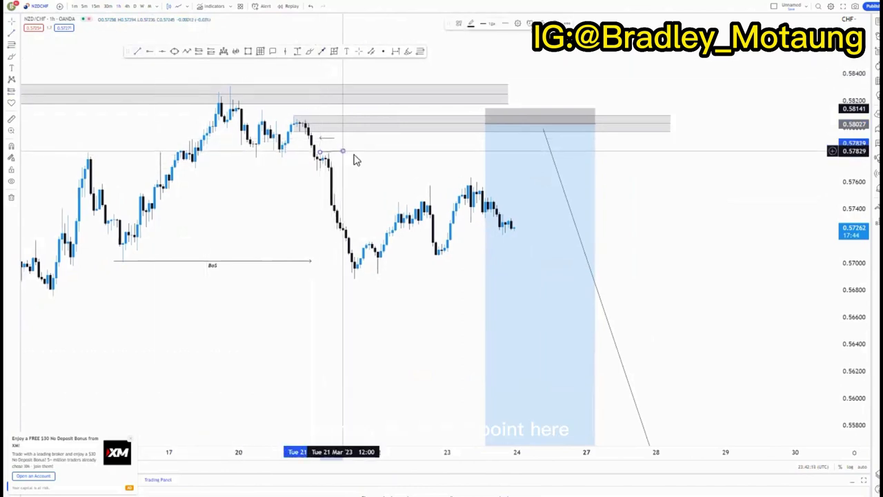
pyautogui.click(350, 151)
pyautogui.moveTo(344, 151); pyautogui.dragTo(346, 151)
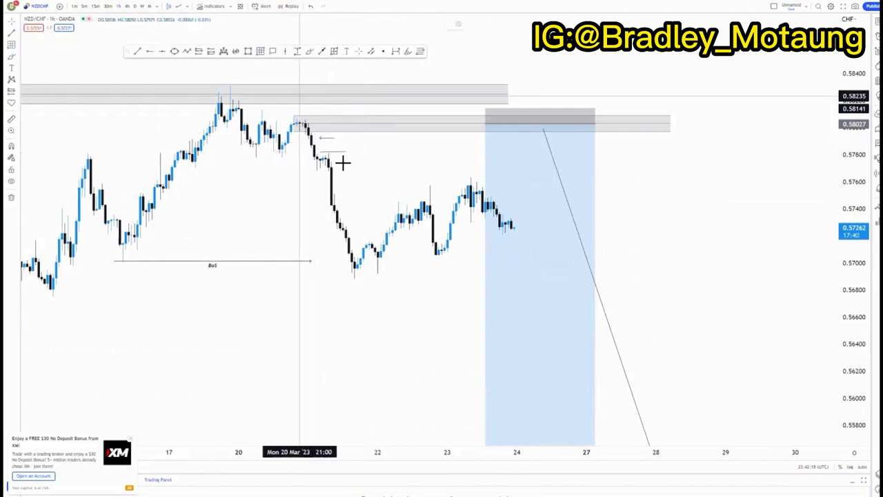
# Draw a grey supply zone from 0.57795 to 0.57700, extending from 21 March to about 28 March 2023
pyautogui.moveTo(320, 158); pyautogui.dragTo(552, 170)
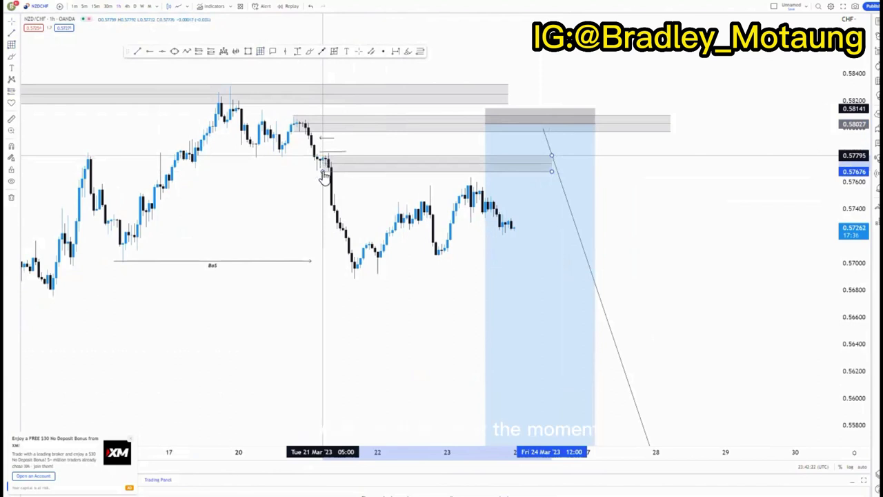
pyautogui.moveTo(322, 171); pyautogui.dragTo(319, 169)
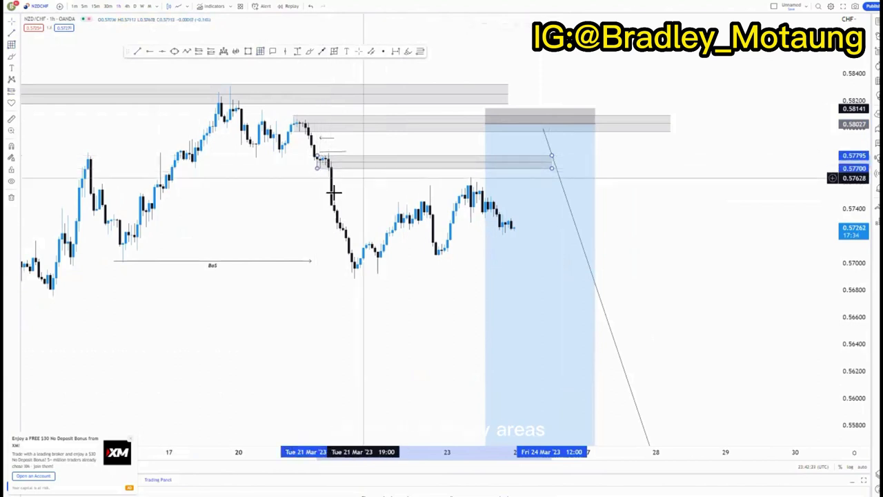
pyautogui.click(371, 179)
pyautogui.moveTo(552, 161); pyautogui.dragTo(658, 162)
pyautogui.click(702, 204)
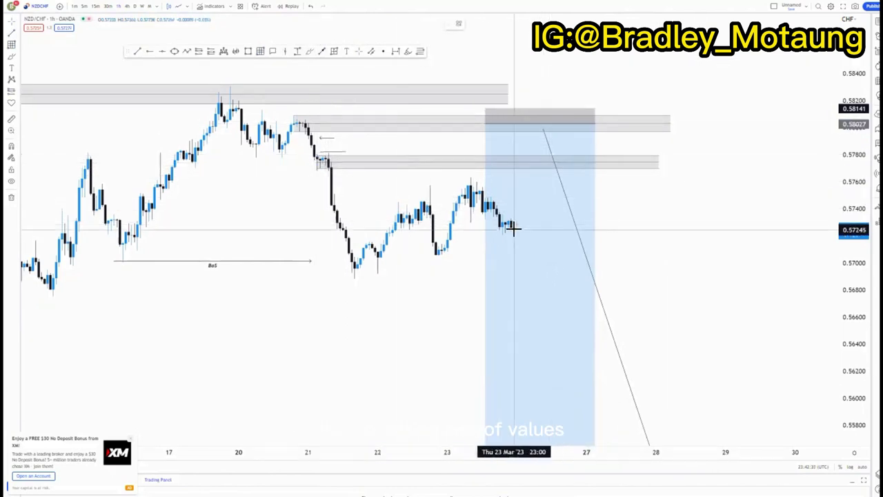
# Sketch a projected double top from current price into the lower supply zone with the brush, adding a break line, a pullback and new supply marks
pyautogui.moveTo(514, 229); pyautogui.dragTo(526, 156)
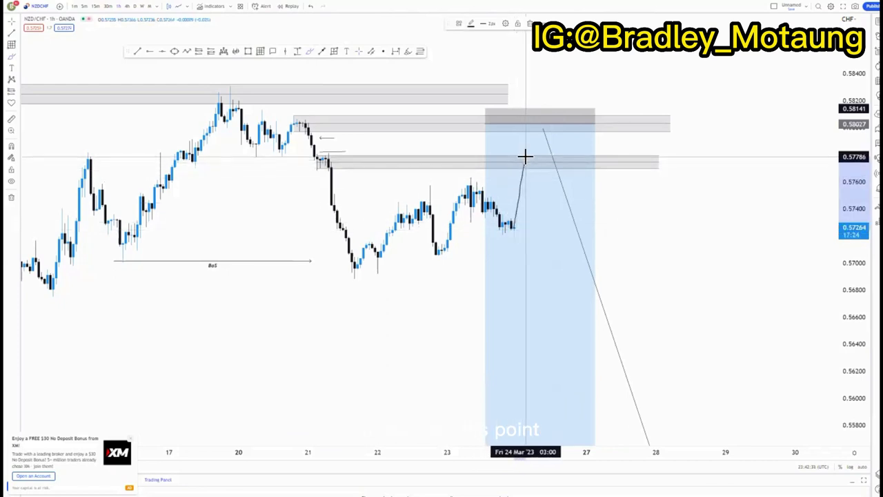
pyautogui.click(525, 162)
pyautogui.click(538, 205)
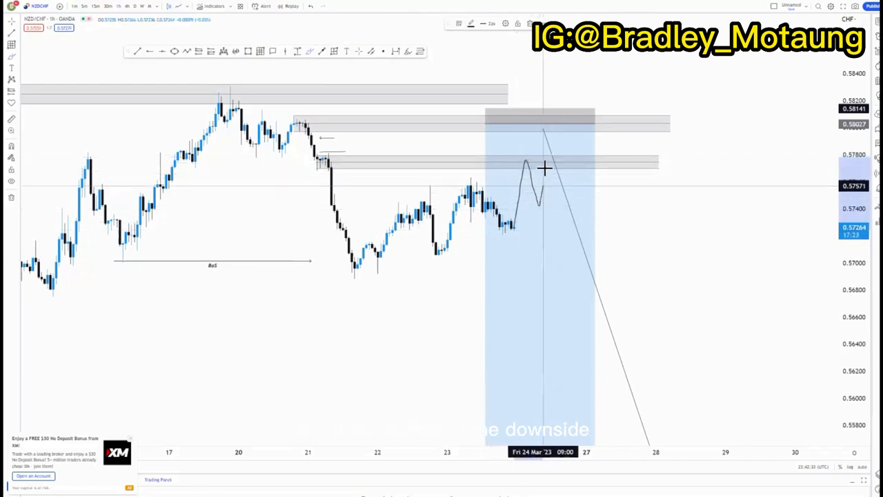
pyautogui.click(547, 159)
pyautogui.doubleClick(560, 228)
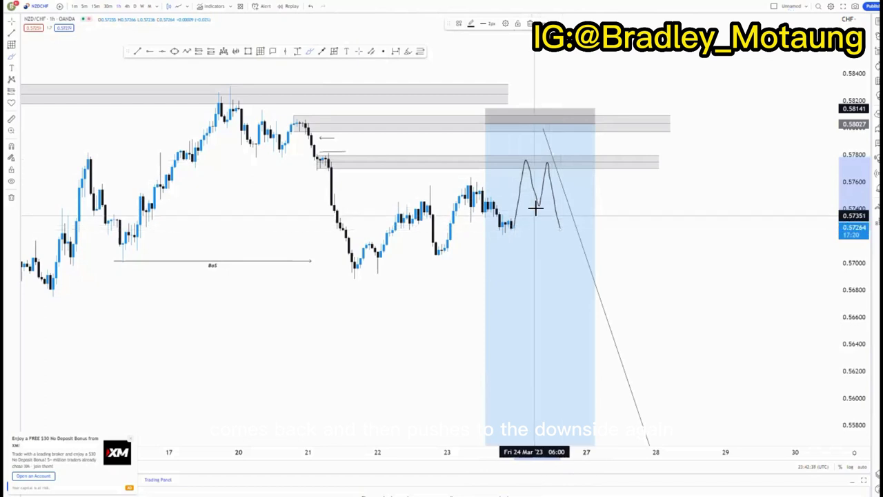
pyautogui.moveTo(553, 207); pyautogui.dragTo(569, 183)
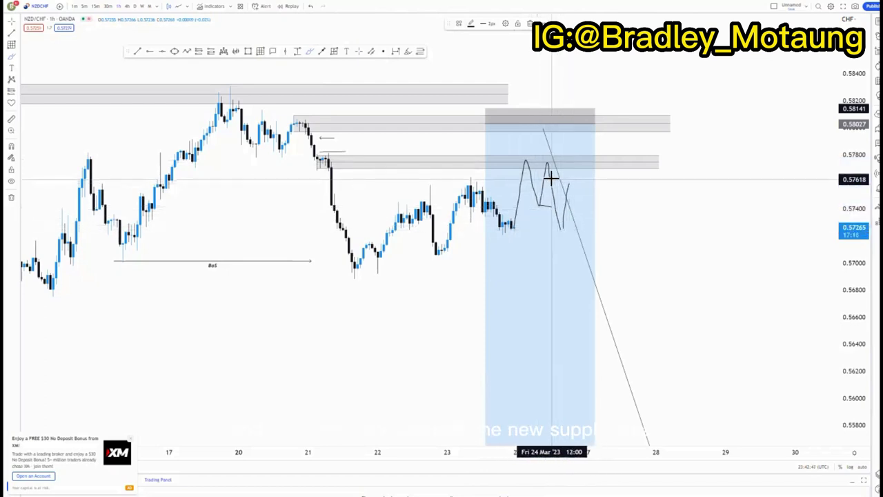
pyautogui.click(569, 187)
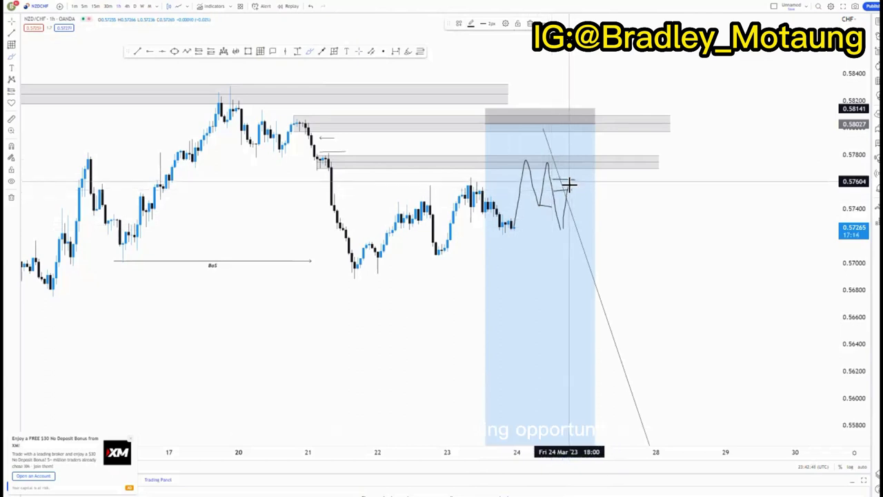
# Sketch the projected drop with the brush from the pullback high to about 0.5615 on 27 March
pyautogui.doubleClick(608, 378)
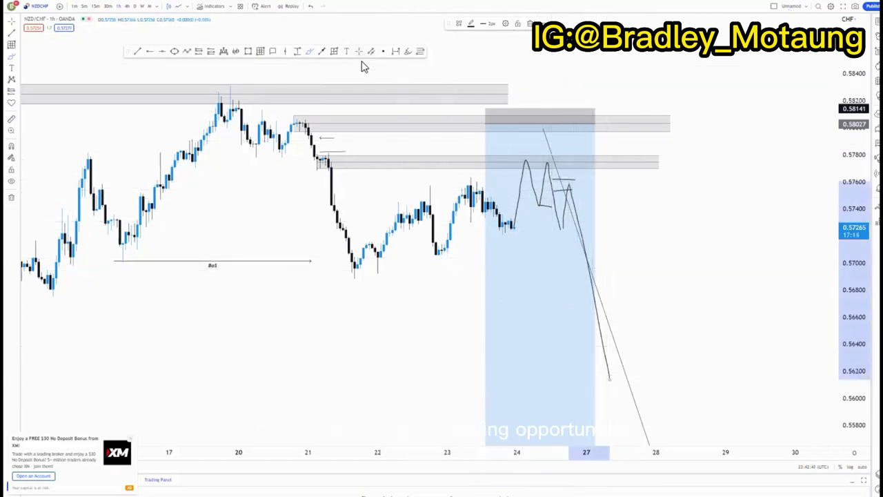
pyautogui.moveTo(689, 248); pyautogui.dragTo(597, 227)
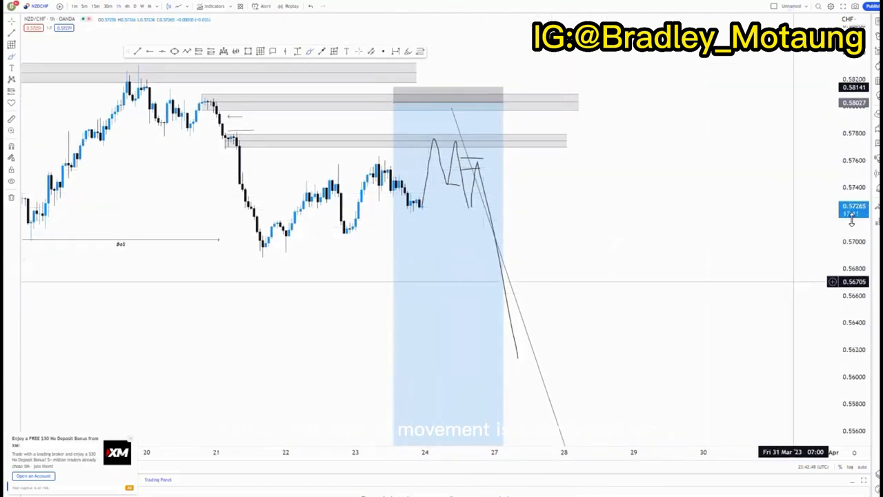
pyautogui.moveTo(852, 220); pyautogui.dragTo(852, 278)
pyautogui.moveTo(687, 287); pyautogui.dragTo(683, 200)
pyautogui.scroll(-2, 699, 278)
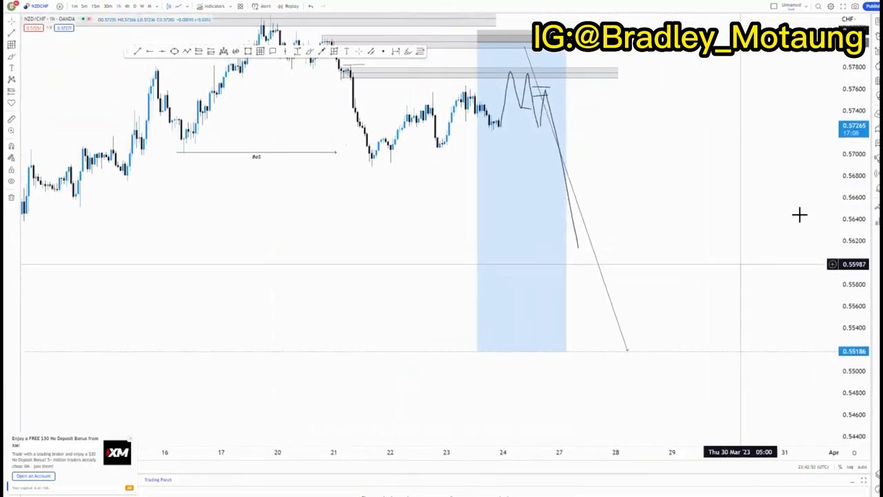
pyautogui.moveTo(840, 169); pyautogui.dragTo(841, 240)
pyautogui.moveTo(342, 235); pyautogui.dragTo(335, 259)
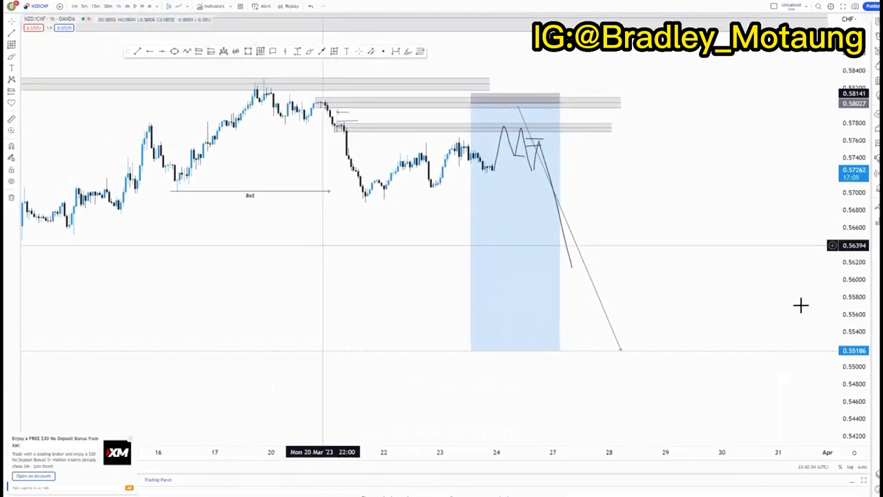
pyautogui.moveTo(847, 313); pyautogui.dragTo(845, 188)
pyautogui.moveTo(354, 221); pyautogui.dragTo(358, 257)
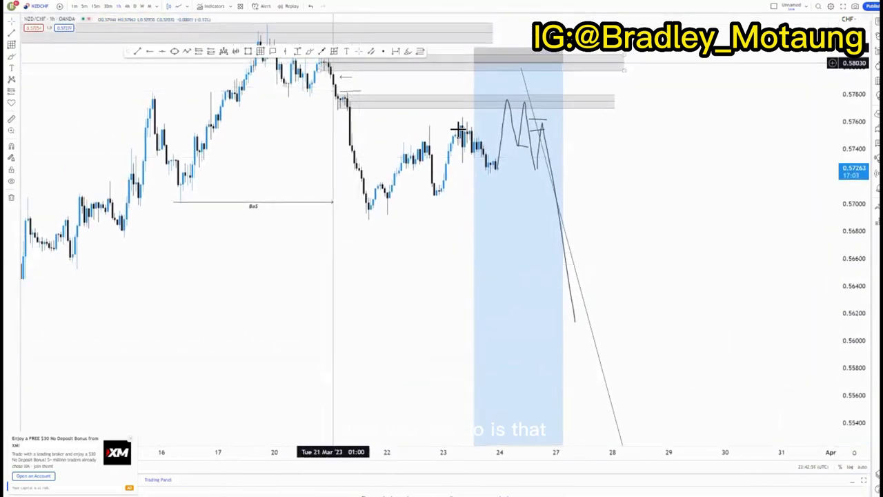
pyautogui.press('Delete')
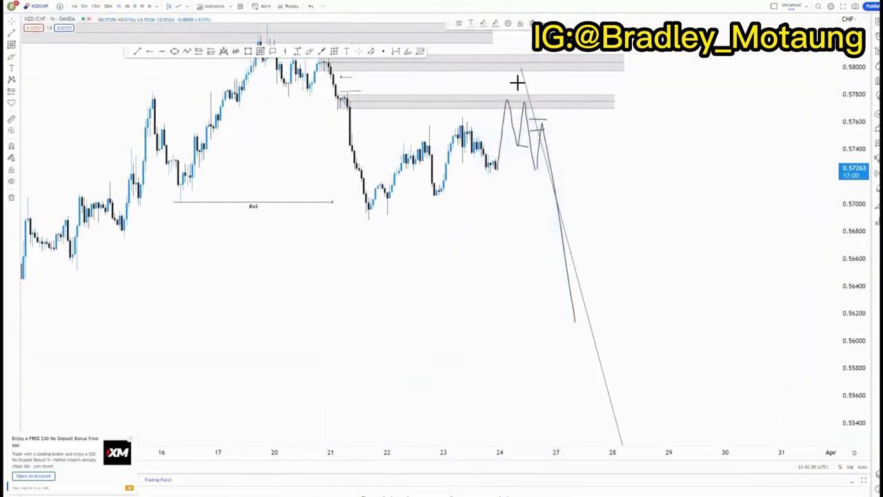
pyautogui.click(311, 8)
pyautogui.click(310, 9)
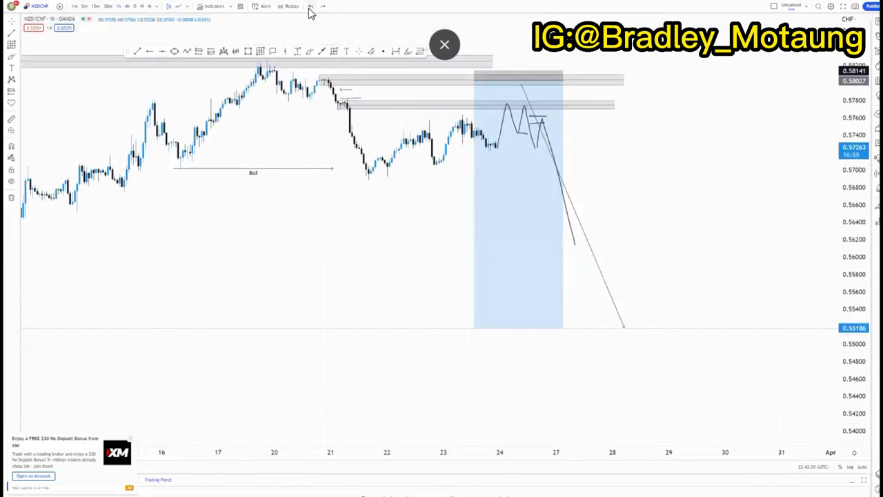
# Undo the projected double-top brush sketch and the lower supply zone, and select the short position
pyautogui.click(310, 8)
pyautogui.click(311, 9)
pyautogui.click(310, 8)
pyautogui.click(311, 8)
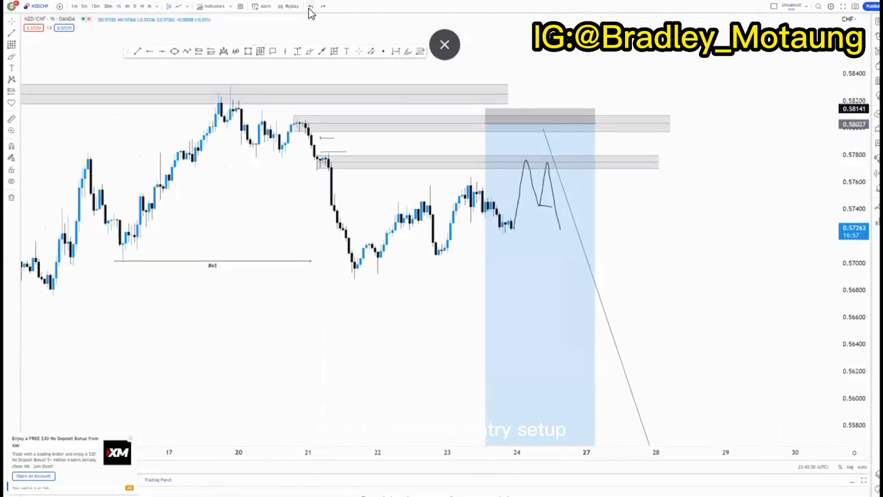
pyautogui.click(310, 7)
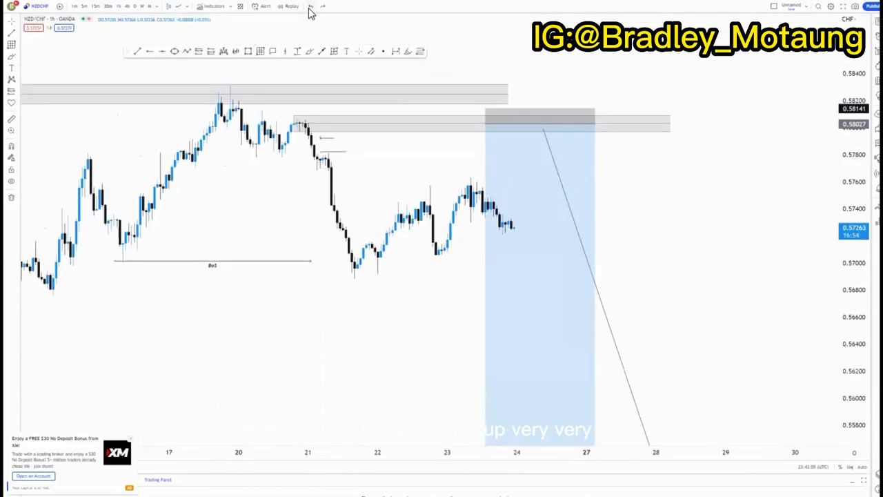
pyautogui.click(568, 166)
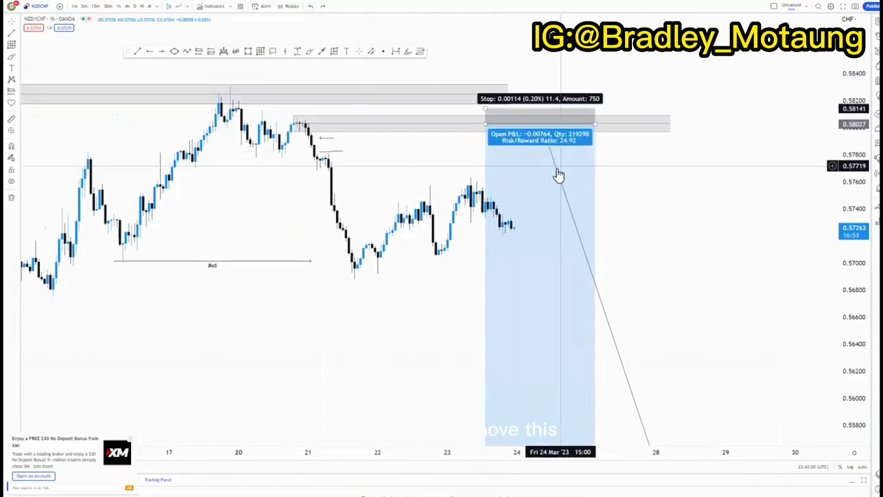
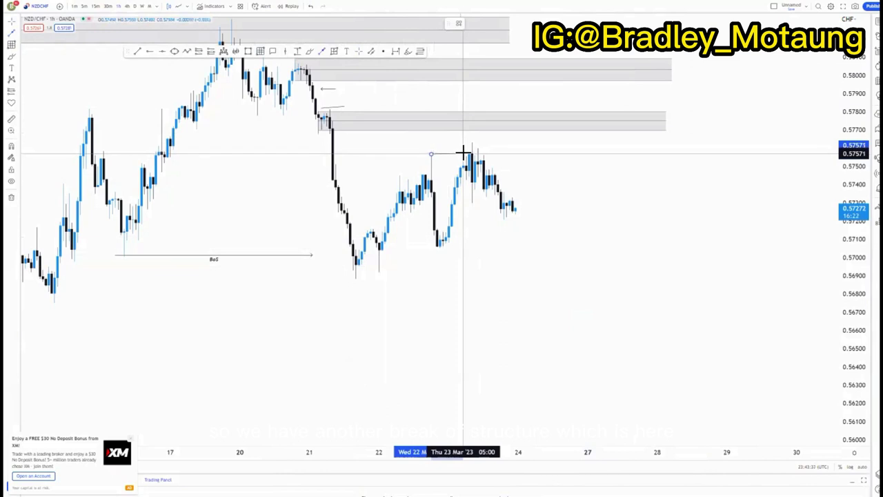
# Mark the upward break of structure at about 0.5757 on 22–23 March and draw a demand zone from about 0.5715 to 0.5707 below it
pyautogui.click(463, 153)
pyautogui.click(475, 73)
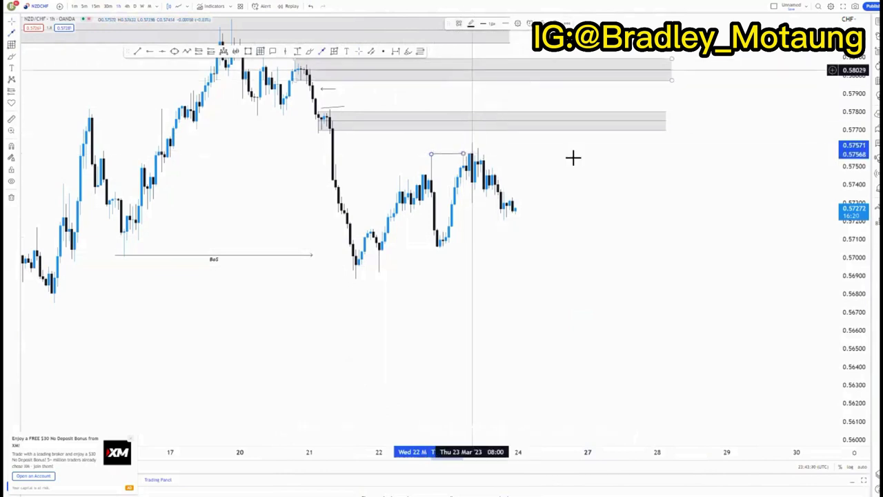
pyautogui.hscroll(3, 510, 244)
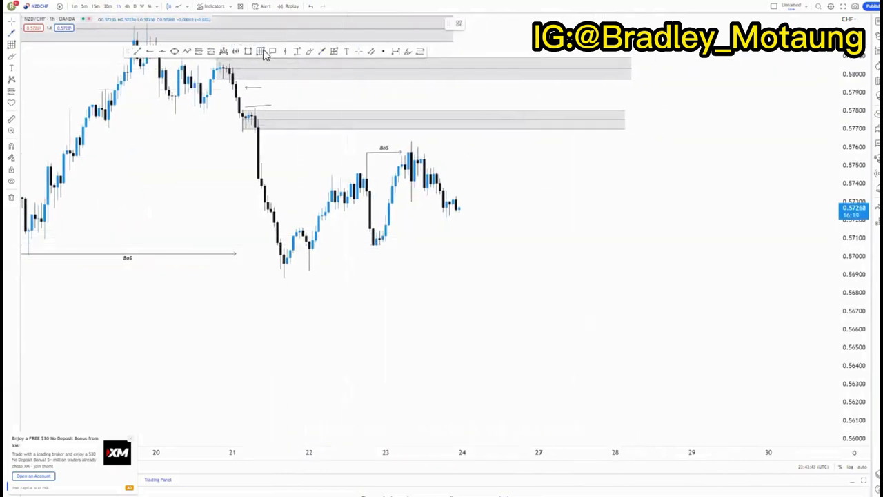
pyautogui.moveTo(379, 229); pyautogui.dragTo(509, 241)
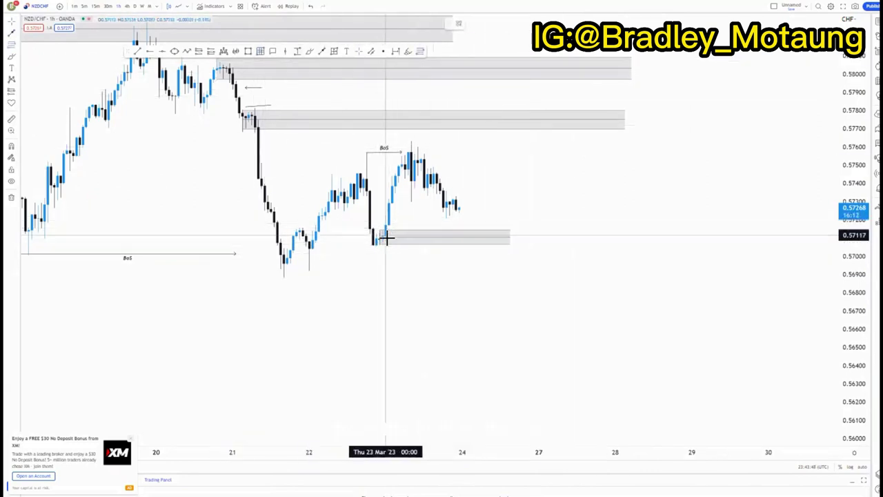
# Draw a retracement range over the 23 March rally from about 0.5707 to 0.5763 and extend it to 26 March
pyautogui.moveTo(391, 221); pyautogui.dragTo(457, 140)
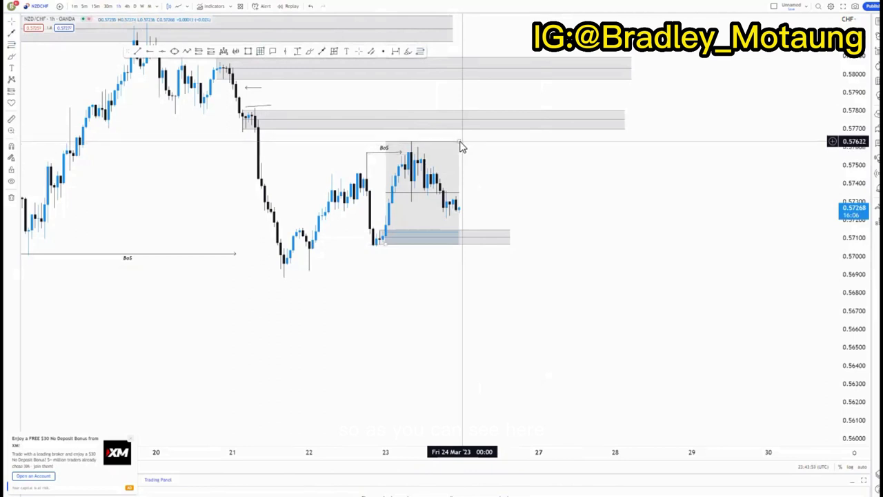
pyautogui.moveTo(461, 143); pyautogui.dragTo(529, 143)
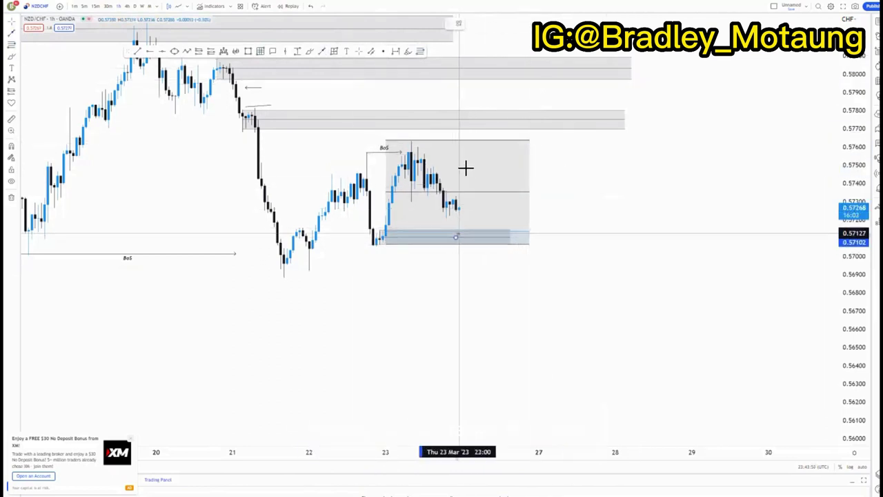
# Complete the projected path from the demand zone with an arrow falling from the upper supply zone at about 0.5800 to about 0.5629
pyautogui.moveTo(478, 88)
pyautogui.mouseDown()
pyautogui.moveTo(481, 71)
pyautogui.moveTo(536, 385)
pyautogui.mouseUp()
pyautogui.moveTo(327, 324); pyautogui.dragTo(207, 304)
pyautogui.doubleClick(400, 257)
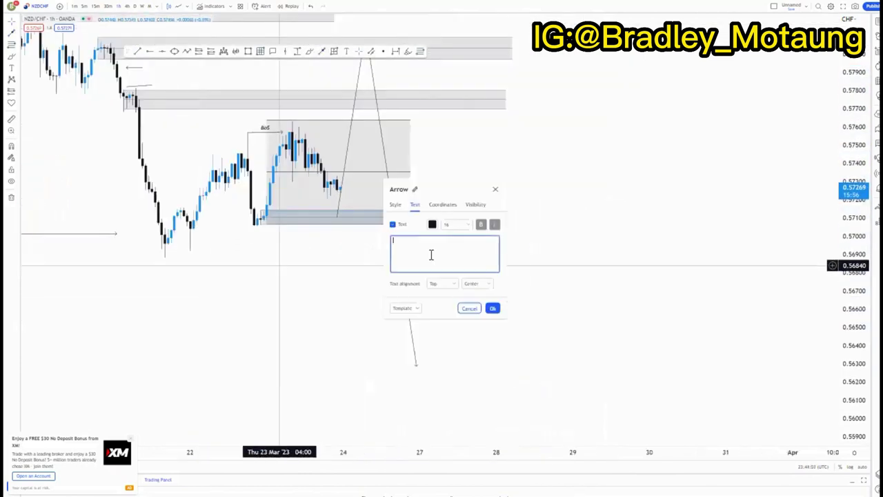
pyautogui.click(494, 188)
pyautogui.click(496, 188)
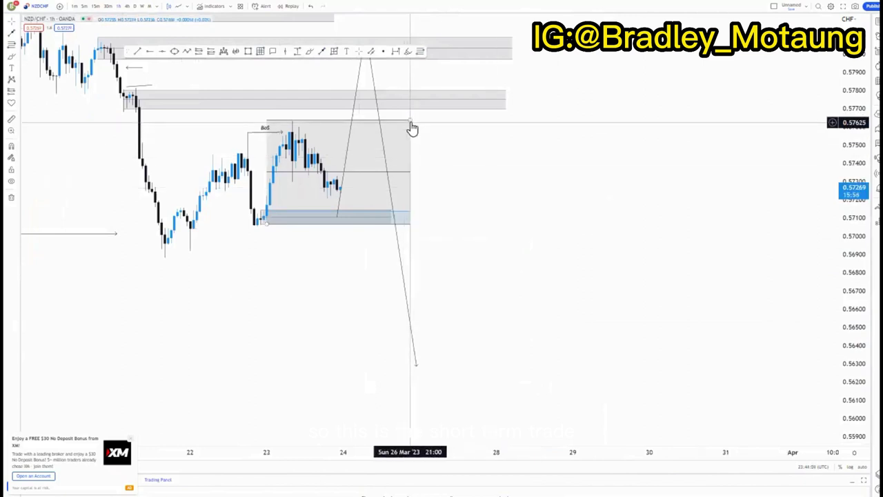
# Delete the retracement range over the 23 March rally
pyautogui.click(411, 128)
pyautogui.click(530, 24)
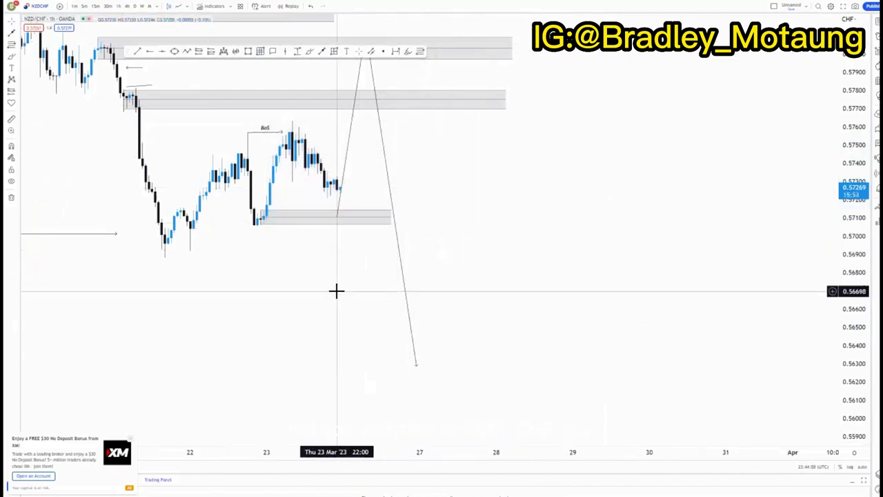
# Place a long position in the demand zone with entry 0.57110, stop 0.57049 and target 0.57717, shortened to about midday 27 March
pyautogui.scroll(-2, 335, 290)
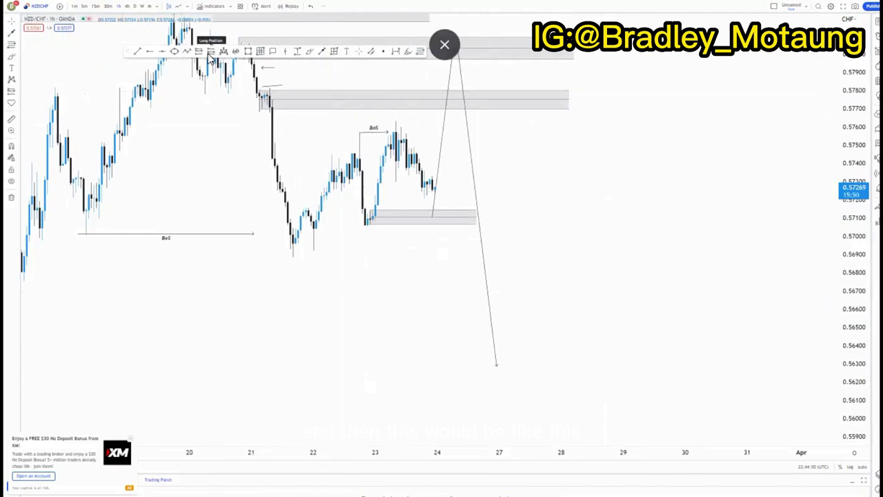
pyautogui.click(434, 216)
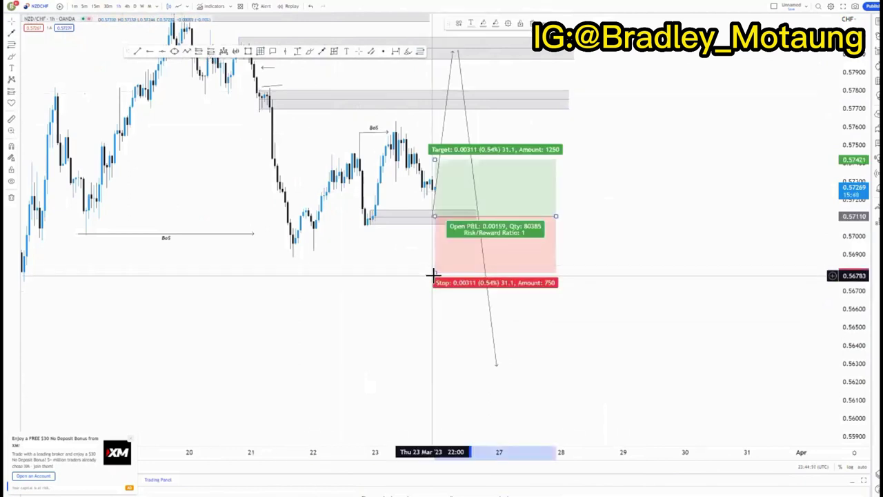
pyautogui.moveTo(434, 274); pyautogui.dragTo(426, 226)
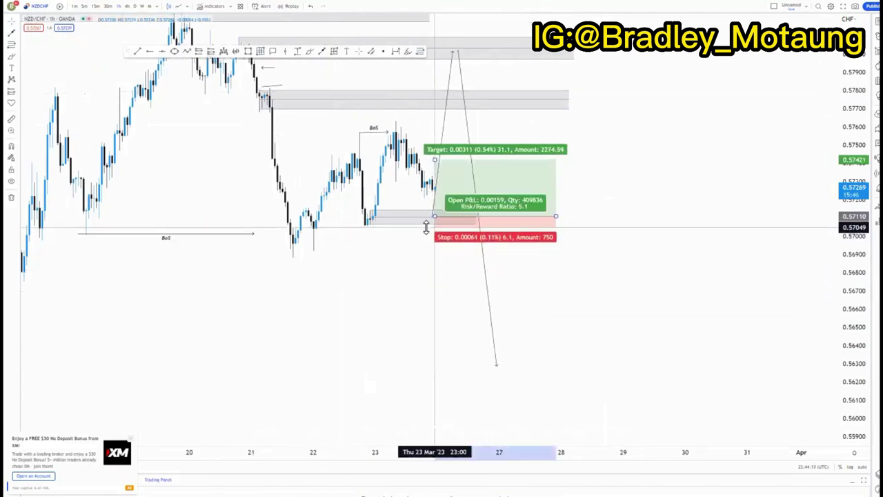
pyautogui.moveTo(434, 160); pyautogui.dragTo(435, 104)
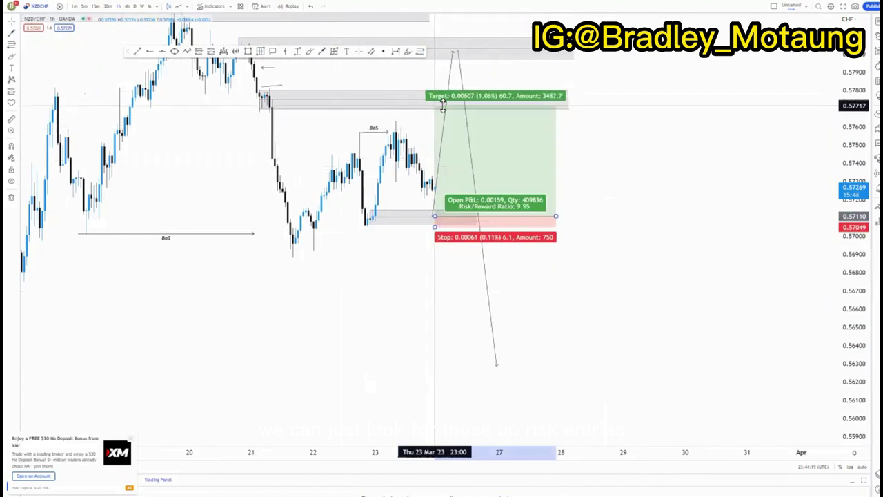
pyautogui.moveTo(556, 215); pyautogui.dragTo(532, 215)
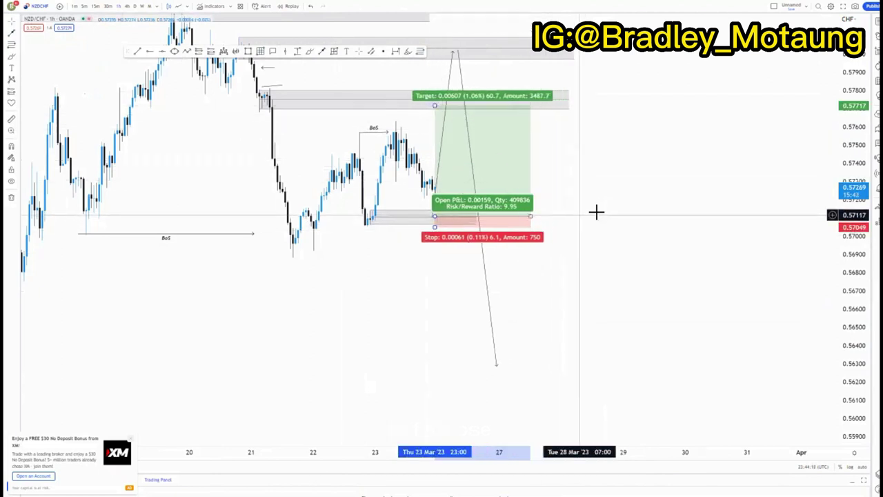
# Raise the long position's target to 0.58001, inside the upper supply zone
pyautogui.moveTo(595, 211); pyautogui.dragTo(597, 247)
pyautogui.moveTo(437, 140); pyautogui.dragTo(437, 89)
pyautogui.click(609, 258)
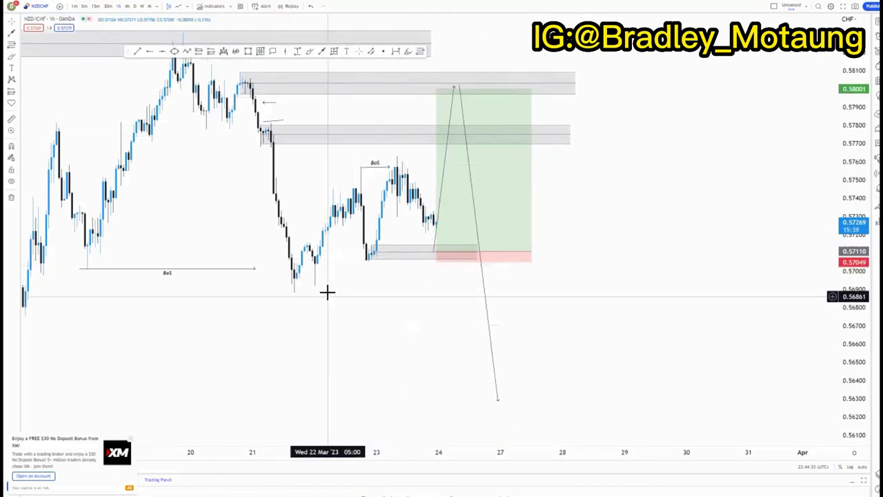
# Try a wider stop at 0.56911 on the long position and set the stop to 0.57046
pyautogui.click(434, 261)
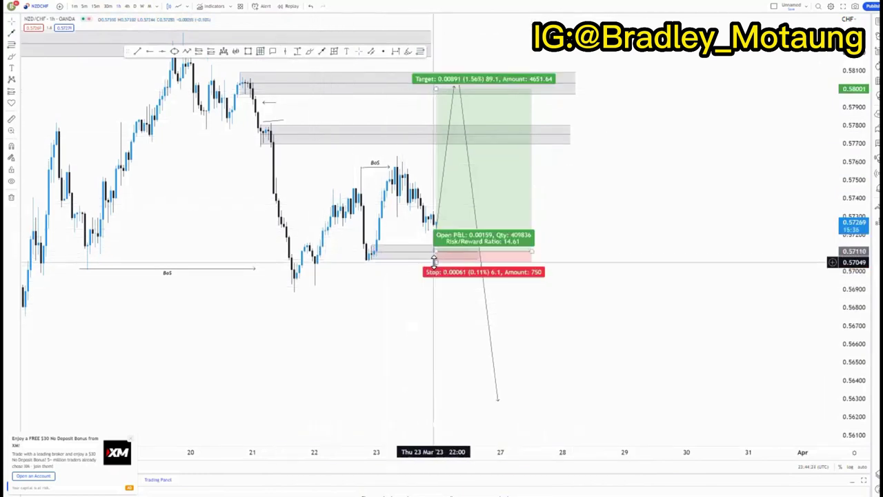
pyautogui.moveTo(434, 261); pyautogui.dragTo(434, 286)
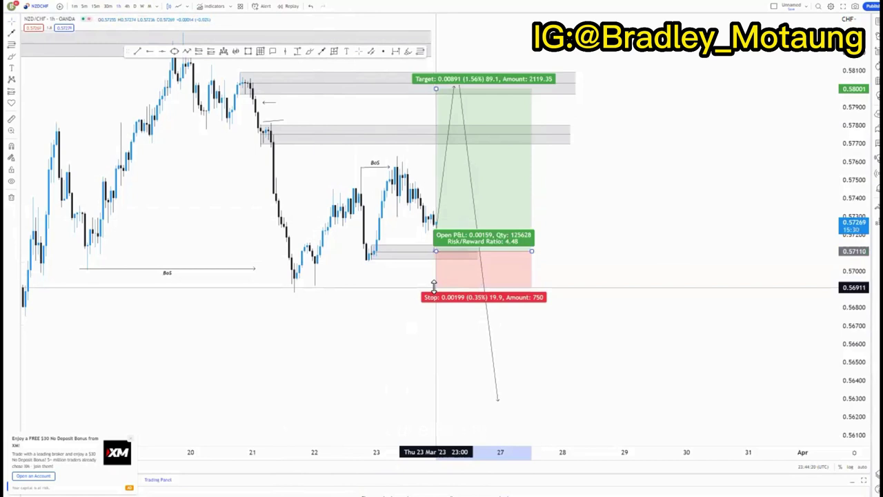
pyautogui.moveTo(434, 277); pyautogui.dragTo(436, 261)
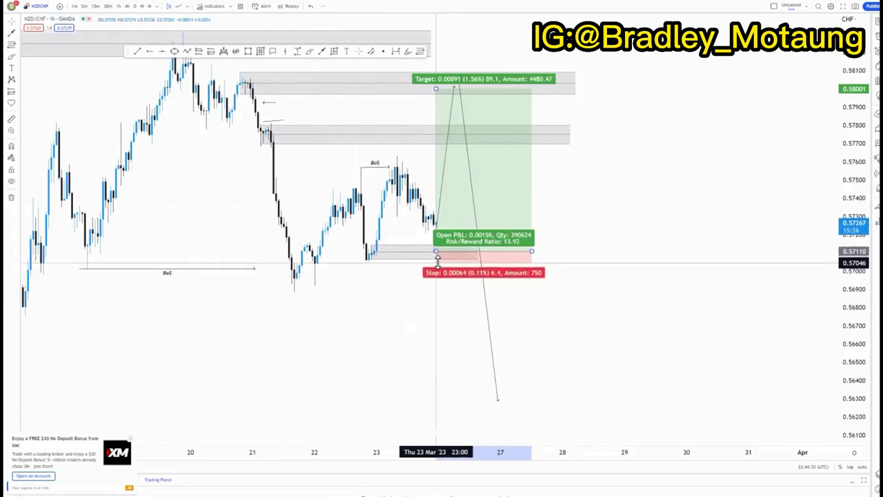
pyautogui.click(538, 286)
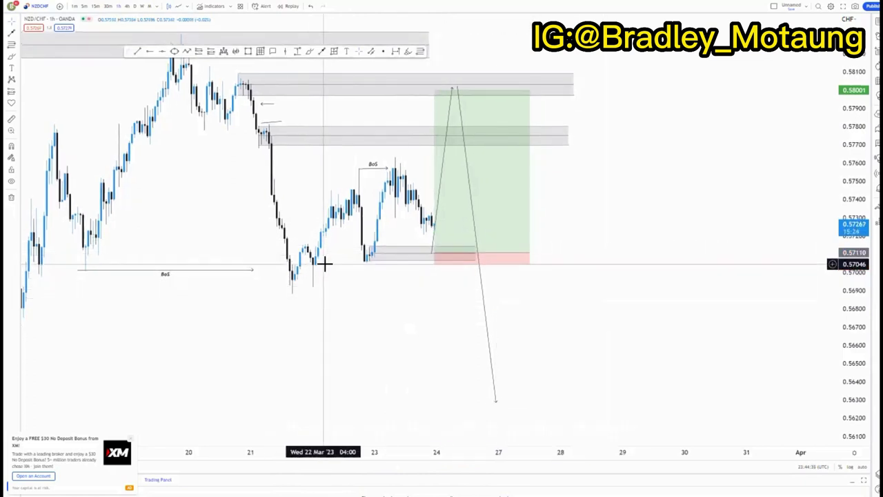
# Level the 21 March imbalance line at 0.57838 and extend it to 21 March 18:00
pyautogui.scroll(-1, 512, 210)
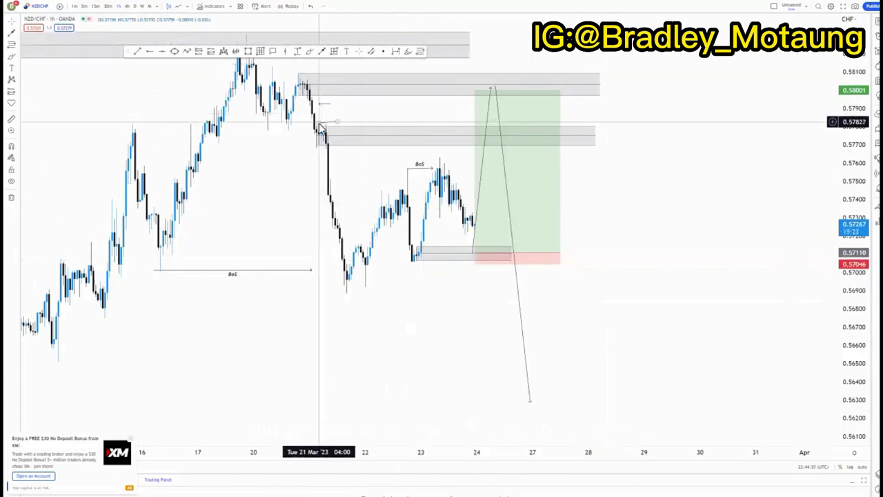
pyautogui.moveTo(322, 125); pyautogui.dragTo(324, 123)
pyautogui.click(723, 173)
pyautogui.moveTo(834, 135); pyautogui.dragTo(834, 236)
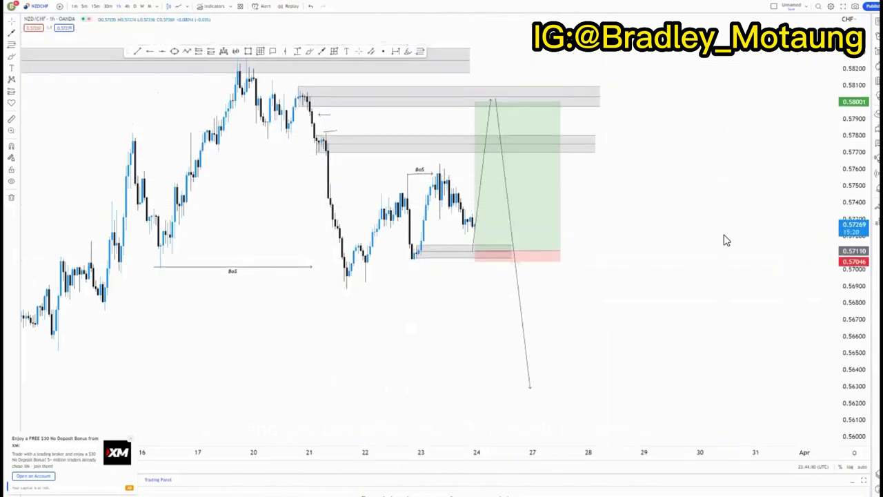
pyautogui.moveTo(319, 250); pyautogui.dragTo(229, 213)
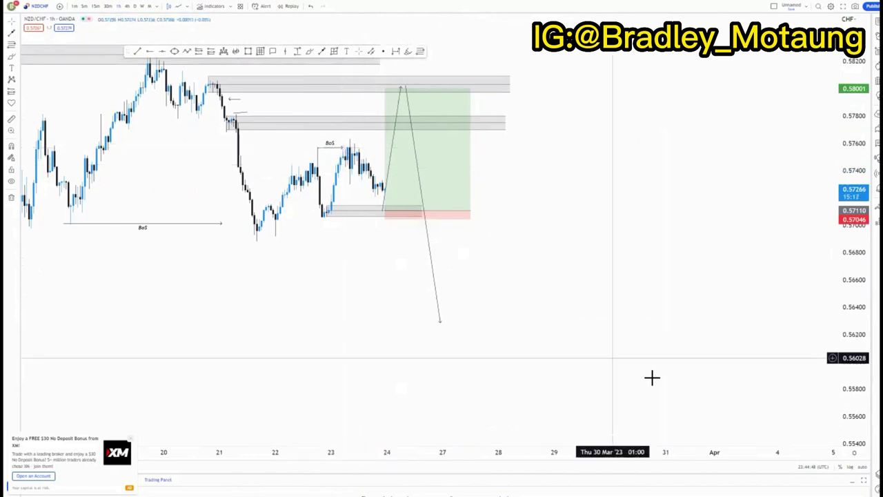
pyautogui.scroll(-2, 818, 251)
pyautogui.moveTo(611, 364); pyautogui.dragTo(590, 328)
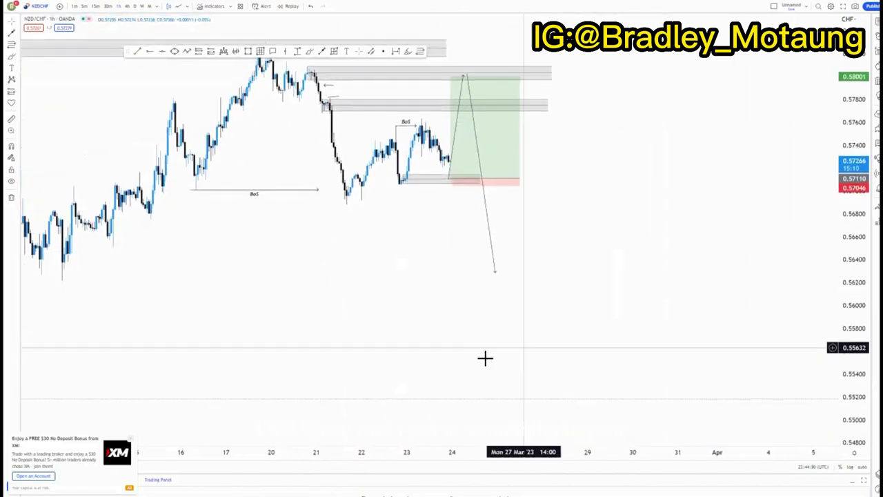
pyautogui.click(338, 98)
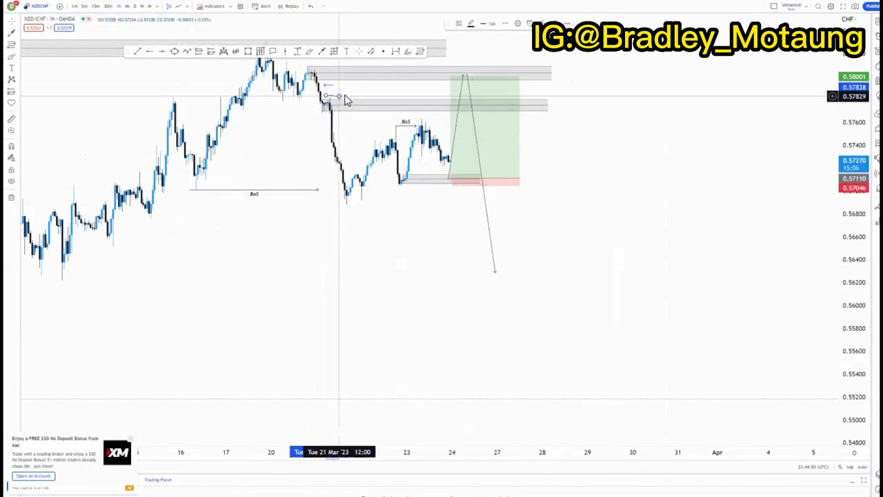
pyautogui.click(349, 96)
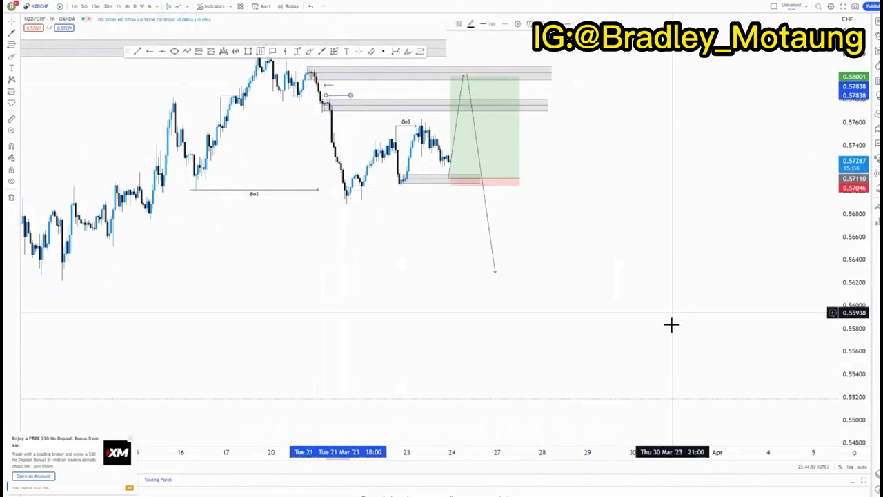
# Shorten the long position so that it ends at the start of 27 March
pyautogui.moveTo(854, 243); pyautogui.dragTo(854, 282)
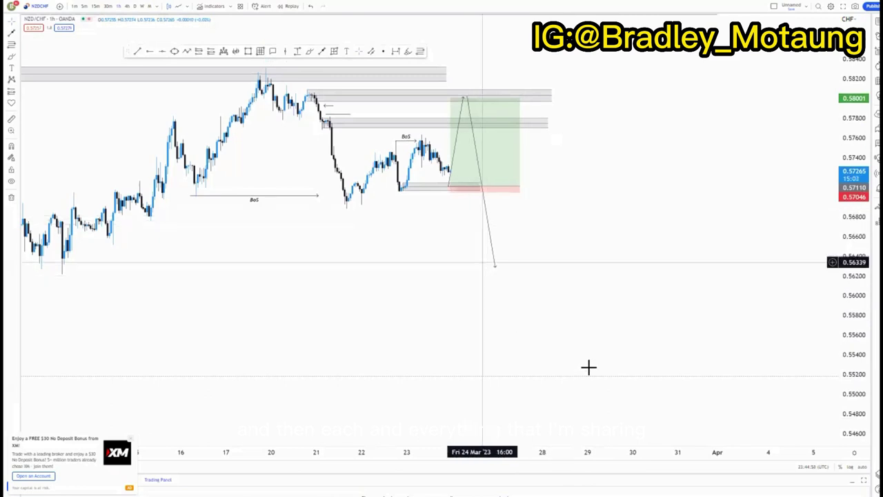
pyautogui.moveTo(519, 185); pyautogui.dragTo(497, 186)
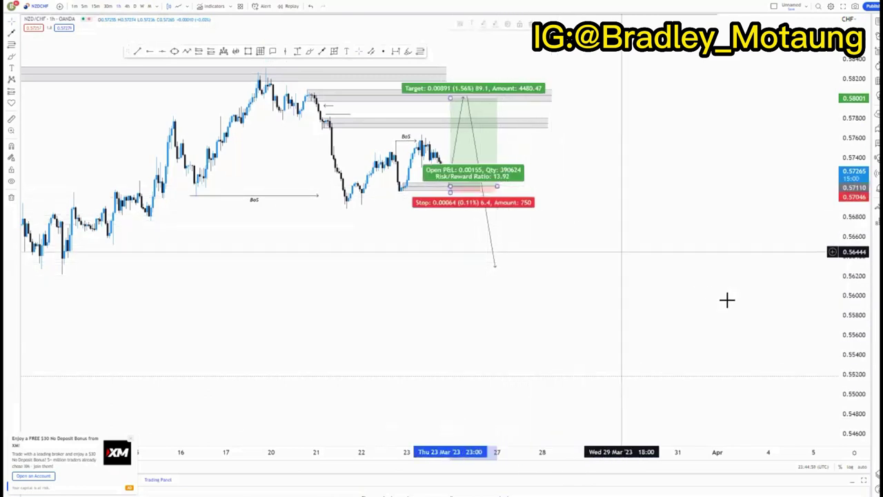
pyautogui.click(745, 321)
pyautogui.moveTo(844, 407); pyautogui.dragTo(844, 366)
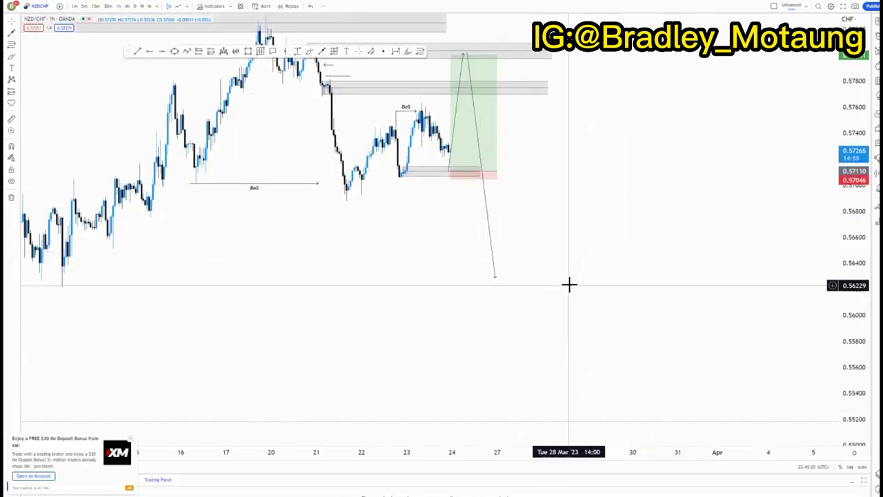